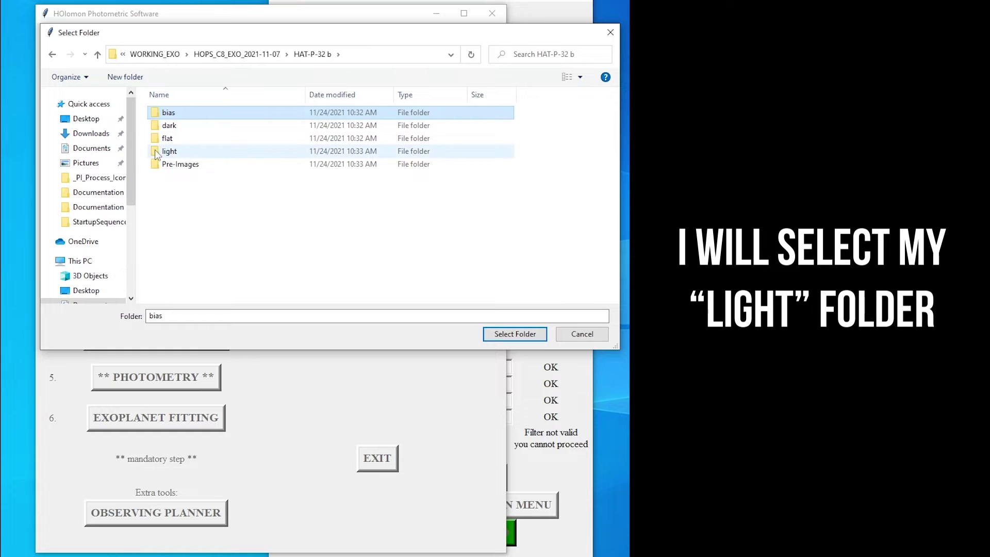
Choose the light folder as the data directory, then set the observation file name identifier to HAT
left_click(163, 154)
double_click(163, 152)
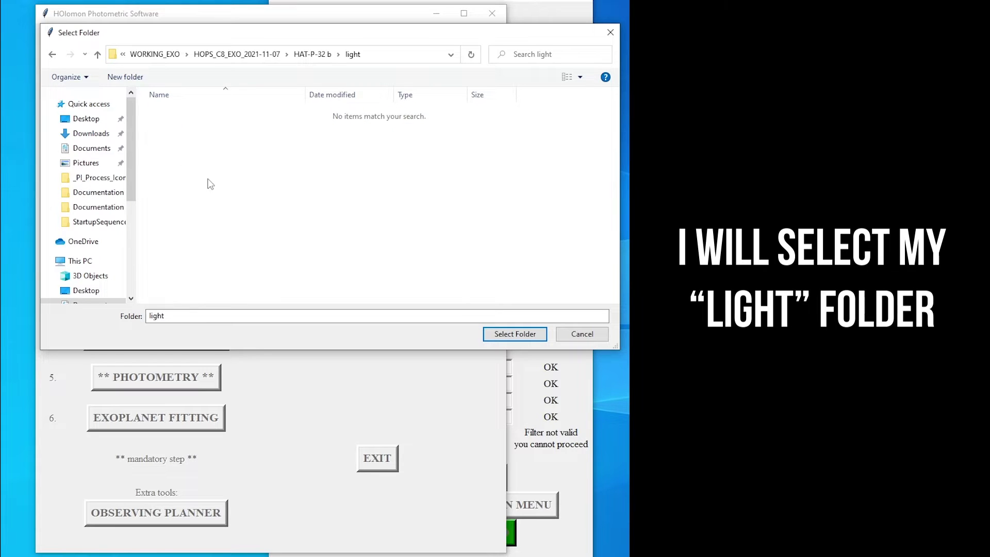
left_click(515, 333)
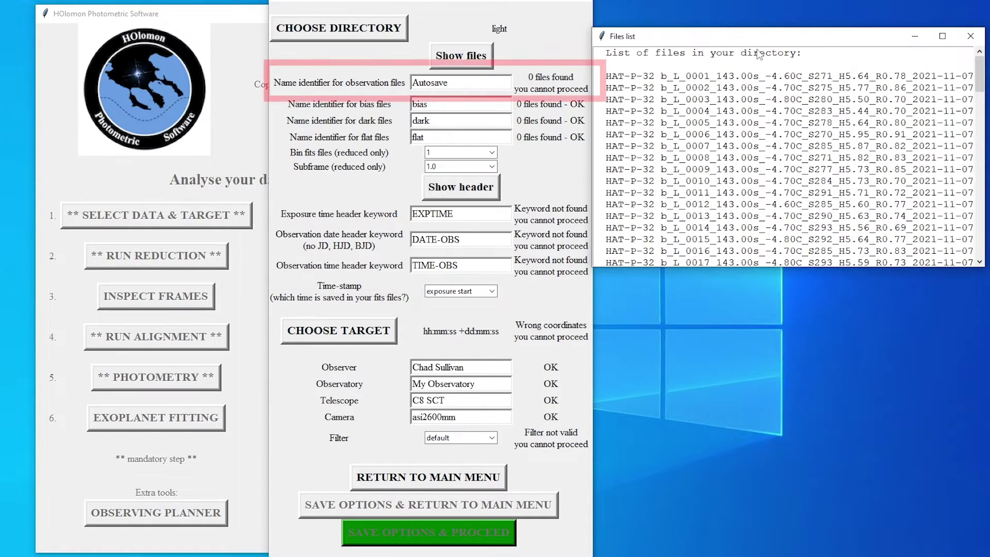
left_click_drag(458, 83, 375, 83)
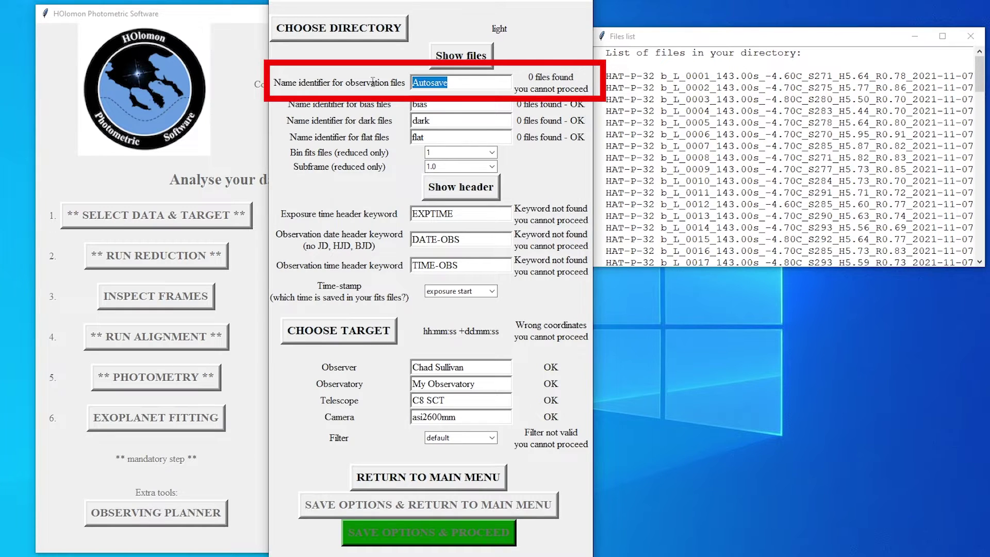
type("HAT")
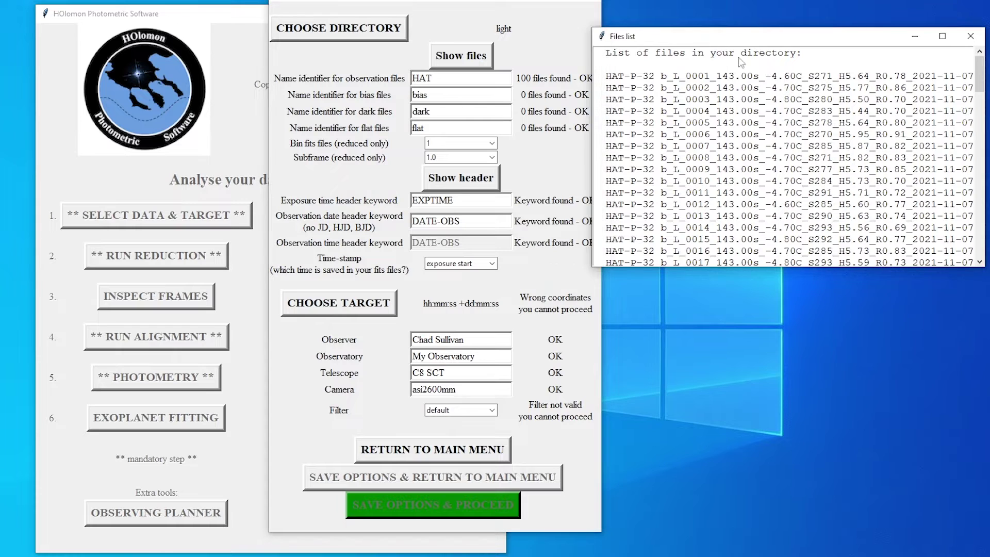
left_click(971, 36)
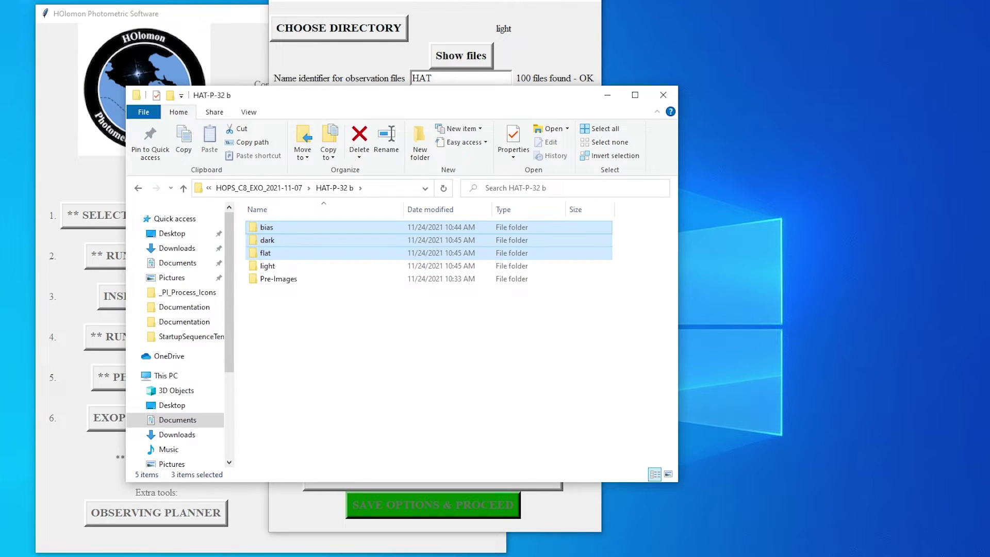
Delete the bias, dark and flat folders from the HAT-P-32 b folder in File Explorer and return to HOPS
key("Delete")
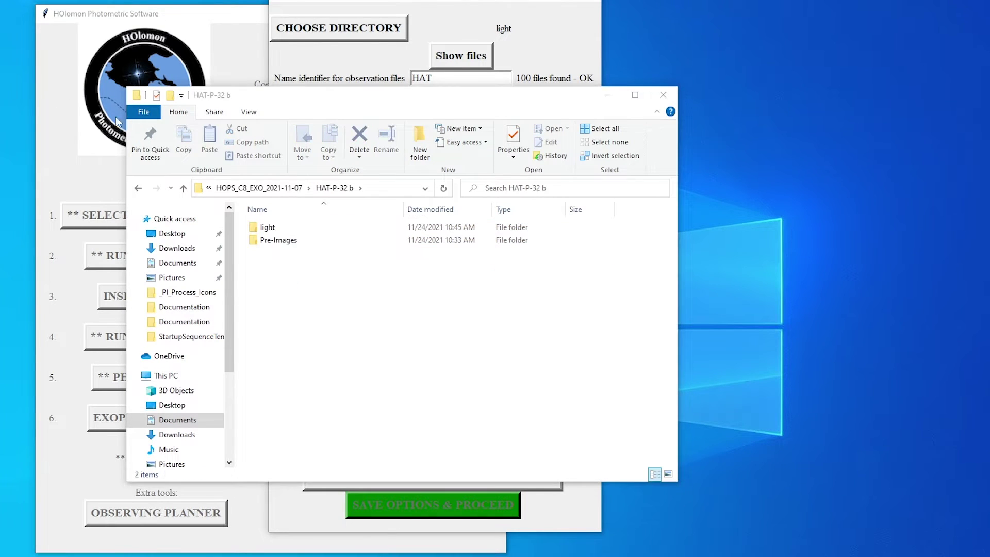
left_click(273, 243)
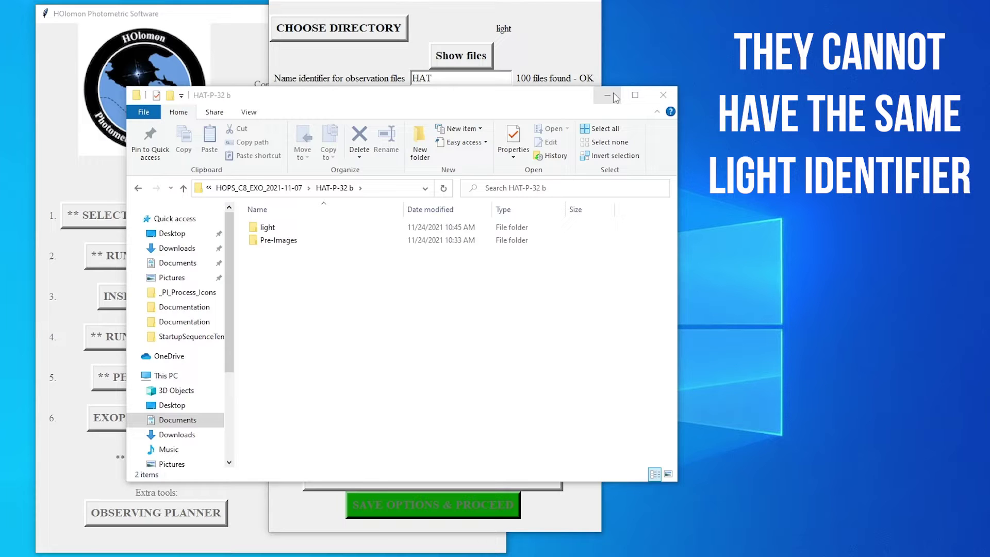
left_click(589, 62)
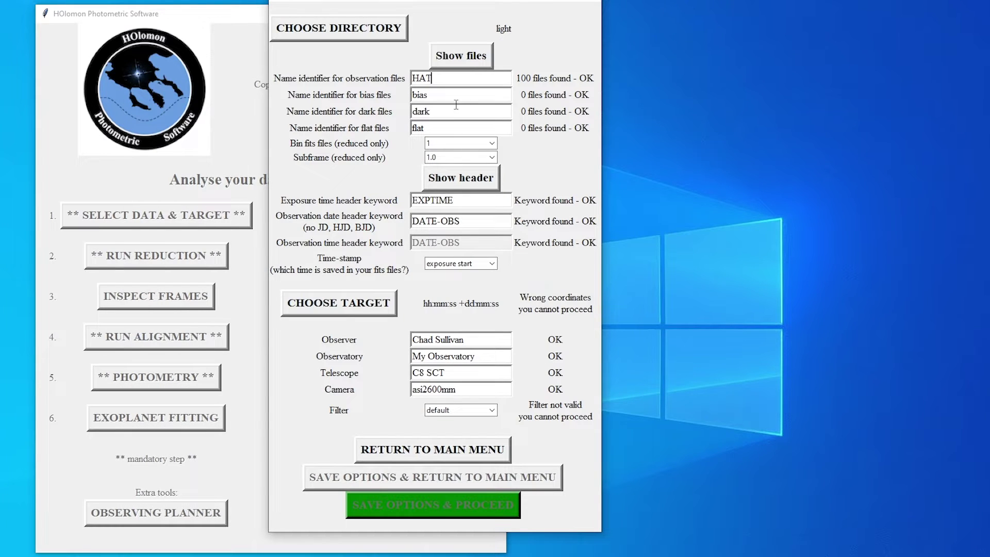
Reload the light folder as the data directory and re-enter HAT as the observation file name identifier
left_click(449, 98)
left_click(451, 80)
left_click(447, 95)
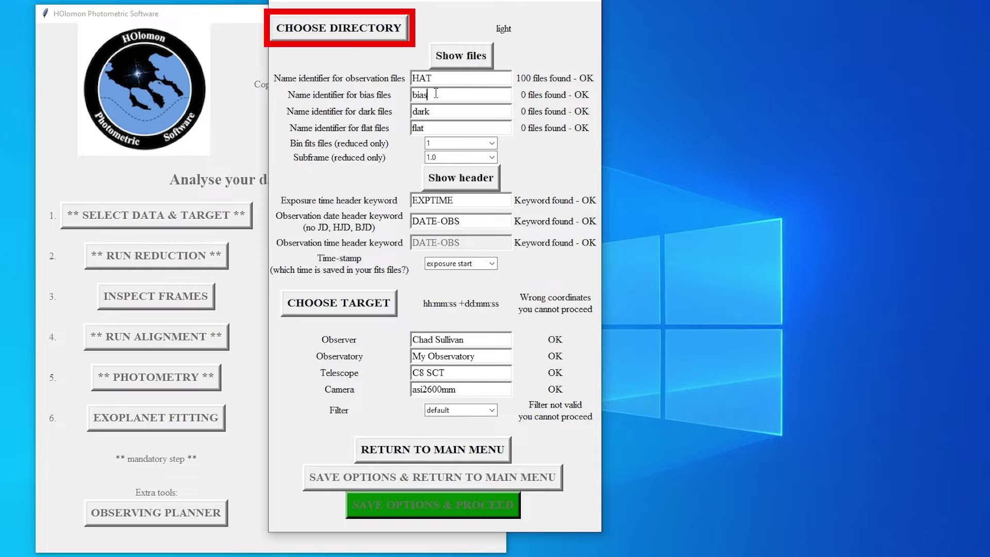
left_click(339, 28)
left_click(516, 334)
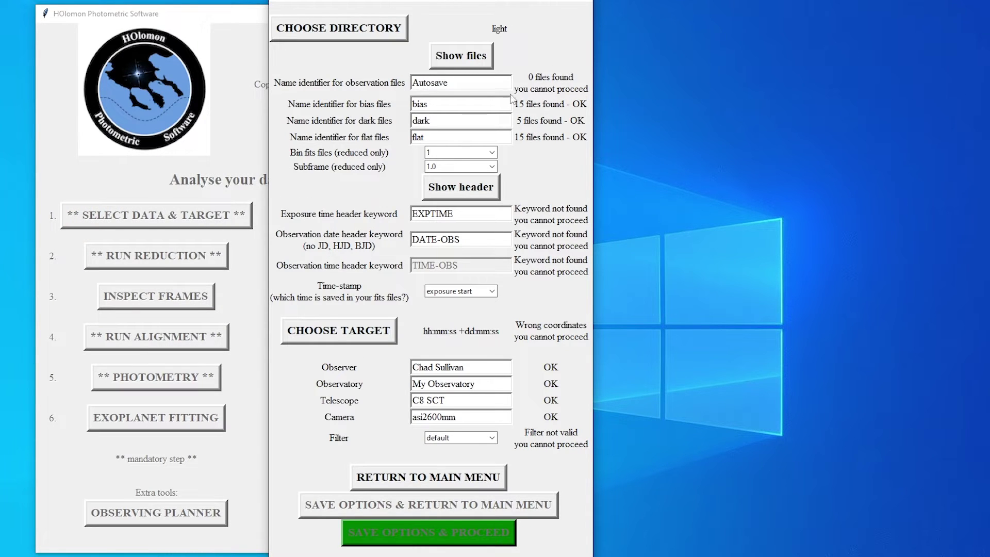
left_click_drag(508, 84, 362, 83)
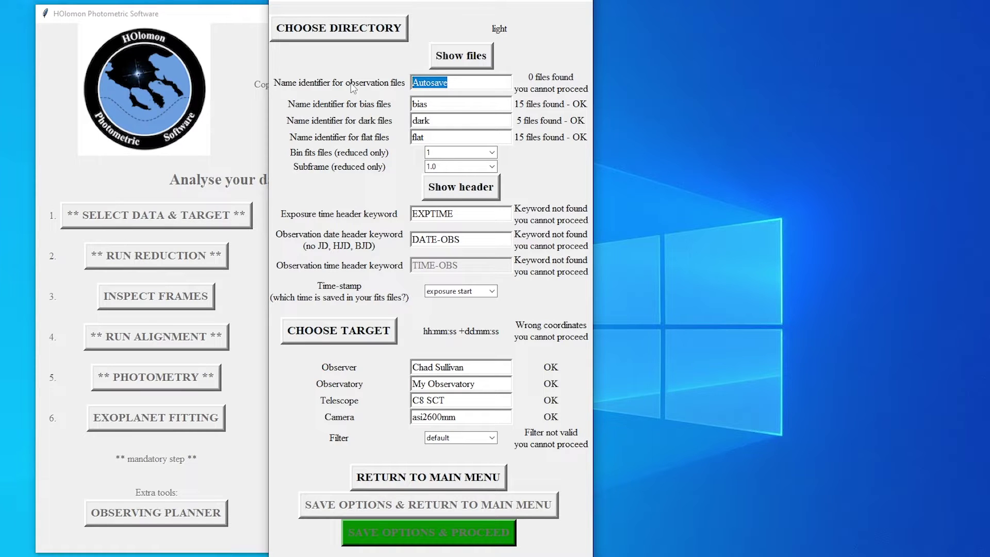
type("HAT")
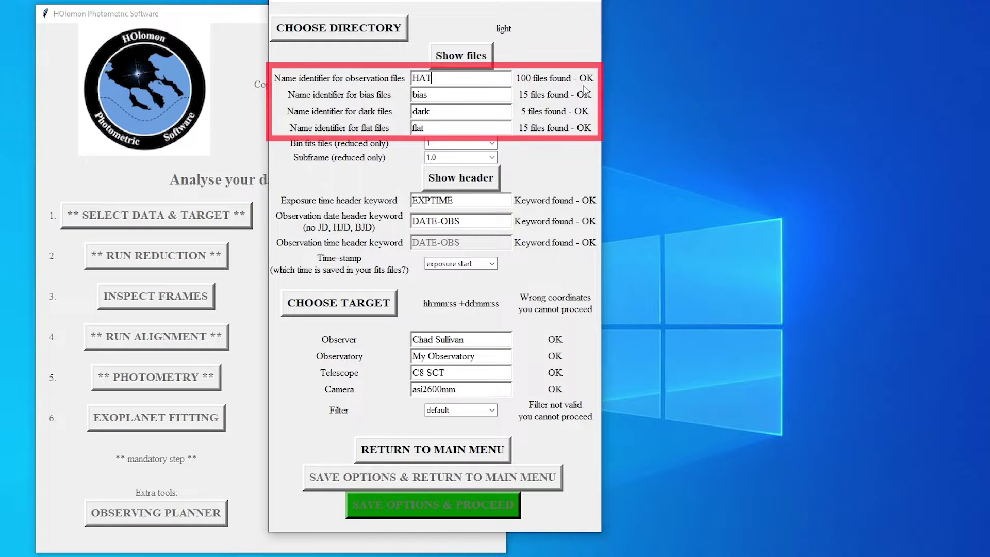
key("Tab")
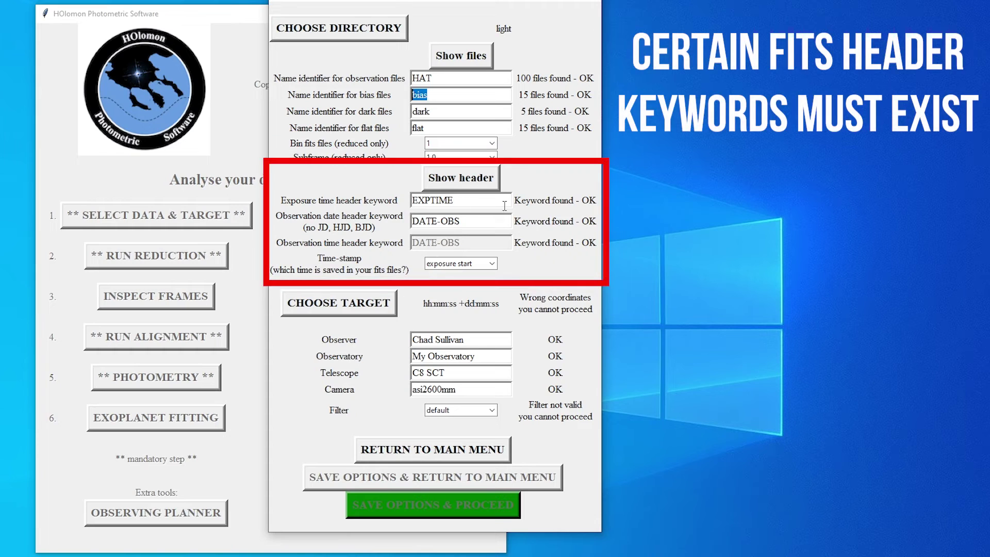
Show the full FITS header keyword list beside the form and set the time-stamp to exposure start
left_click(466, 184)
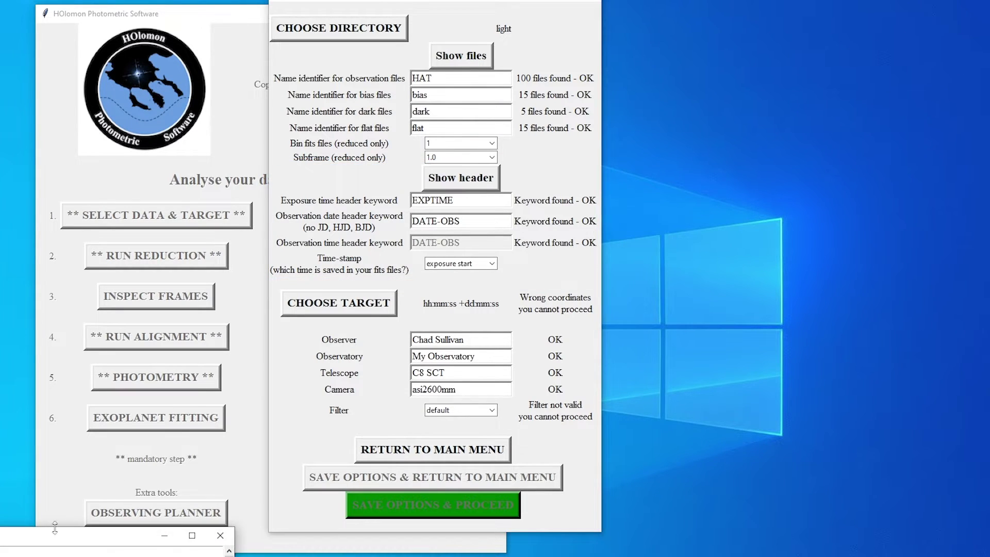
left_click_drag(738, 85, 815, 17)
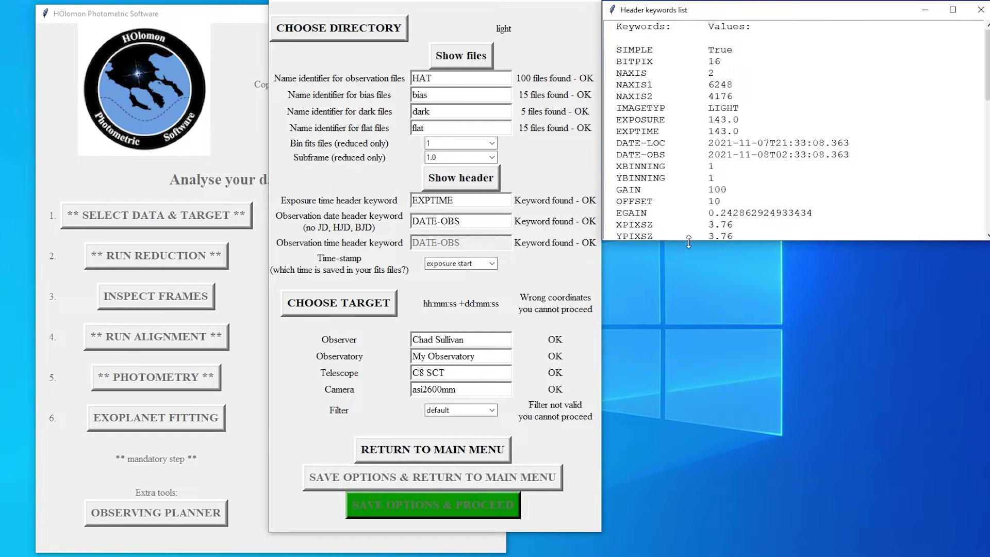
left_click_drag(686, 240, 681, 536)
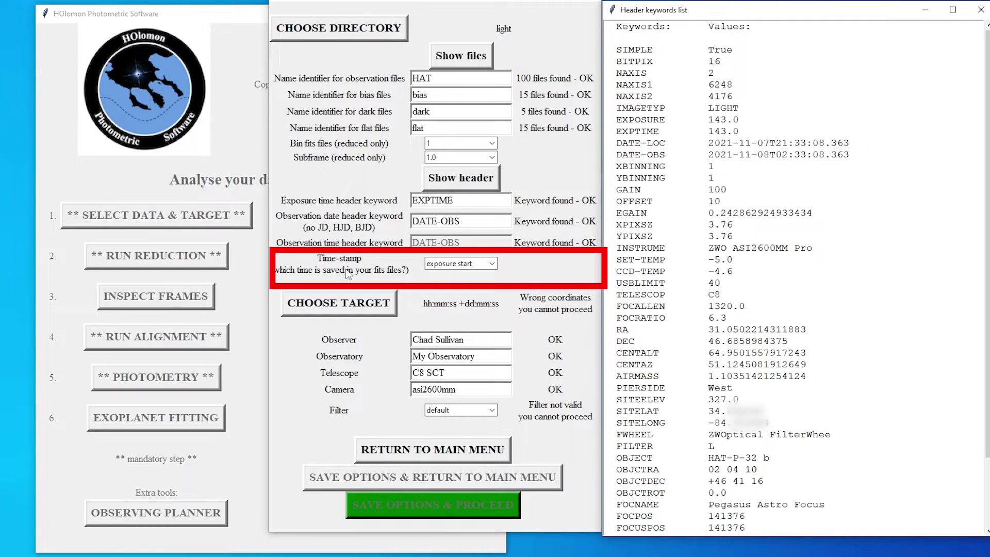
left_click(493, 264)
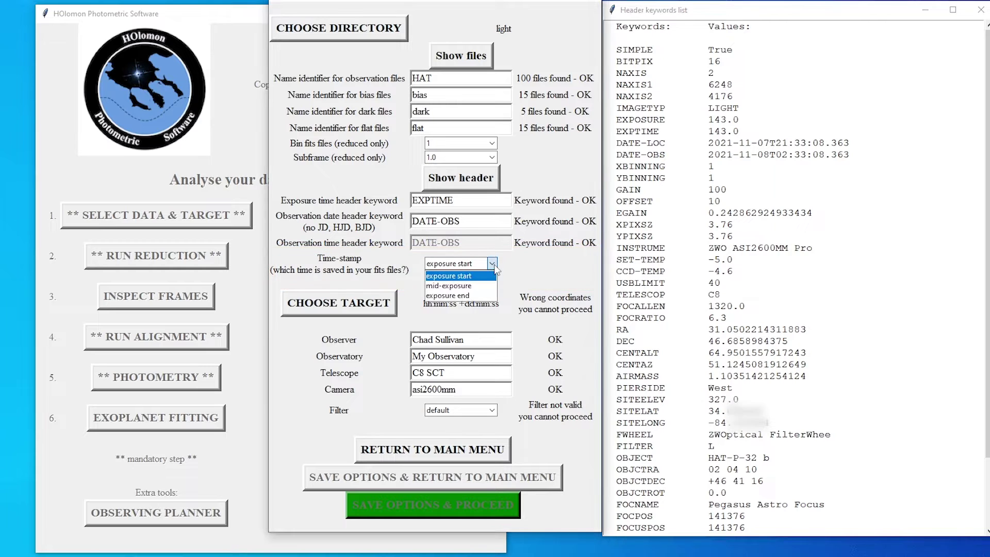
left_click(475, 275)
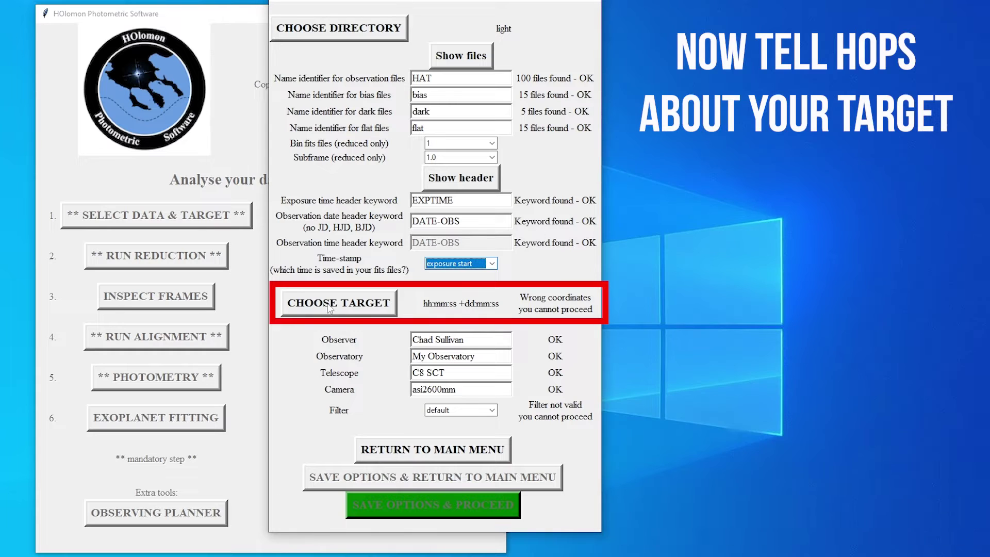
Choose the target by providing its name, hat-p-32
left_click(342, 304)
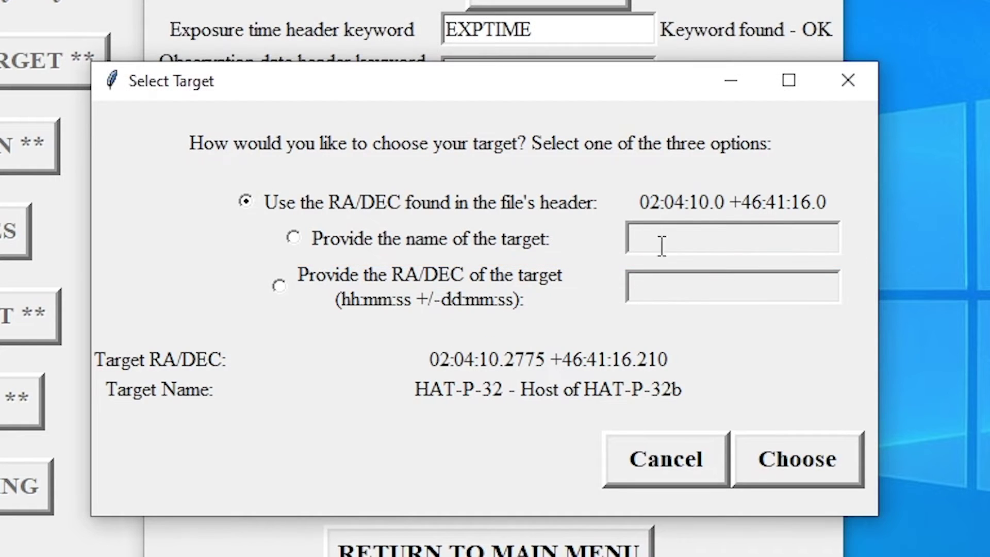
left_click(293, 238)
left_click(641, 248)
type("hat-p-32")
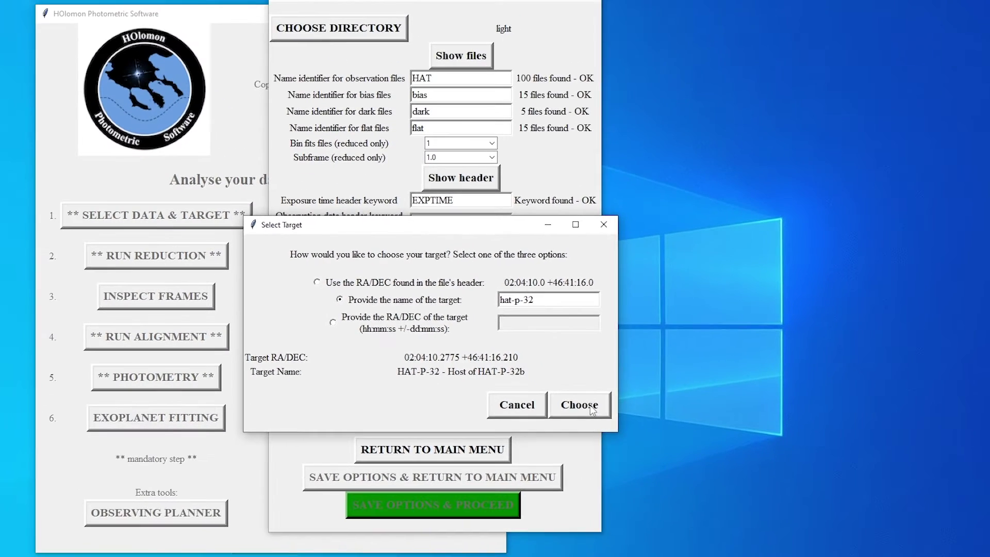
left_click(591, 409)
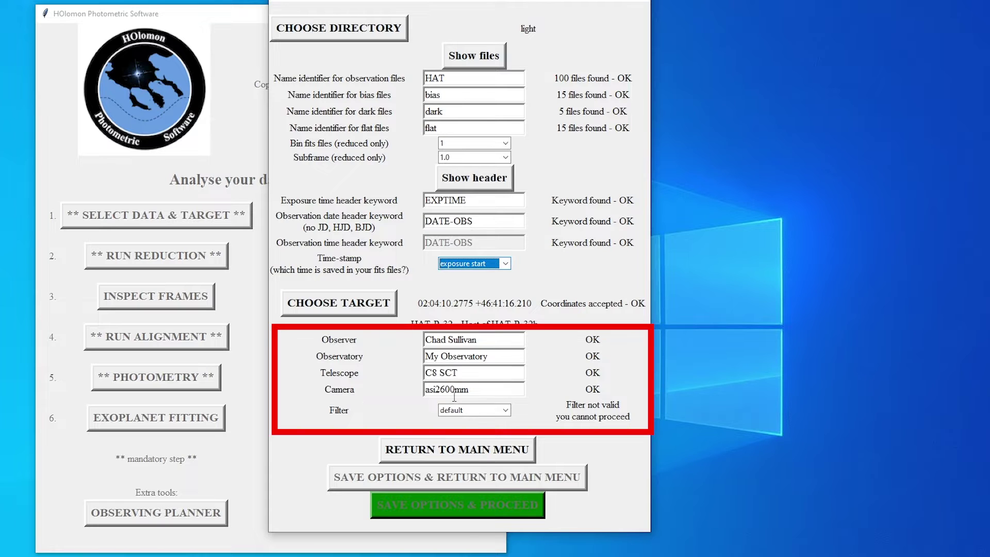
Set the filter to Luminance, then save the options and proceed to the data reduction
left_click(506, 410)
left_click(469, 443)
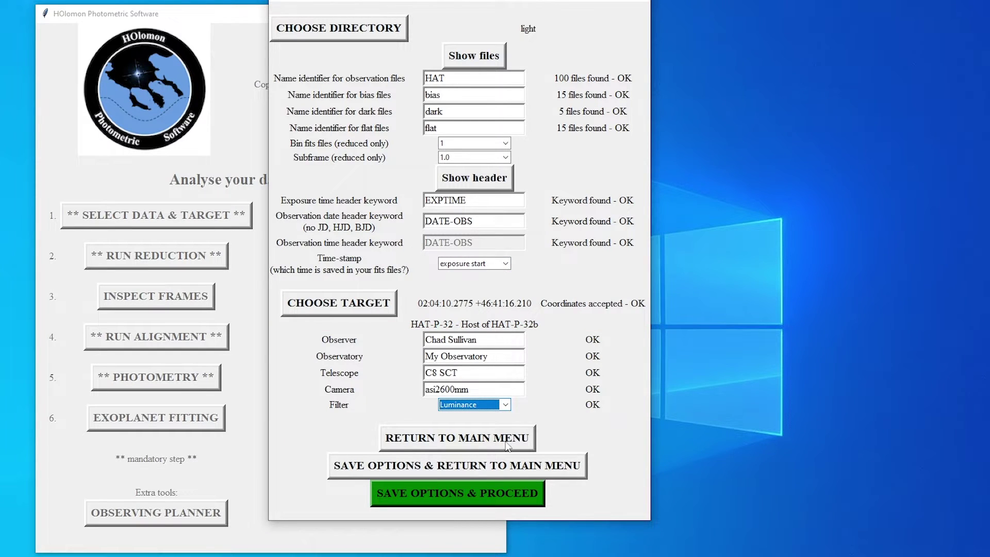
left_click(468, 493)
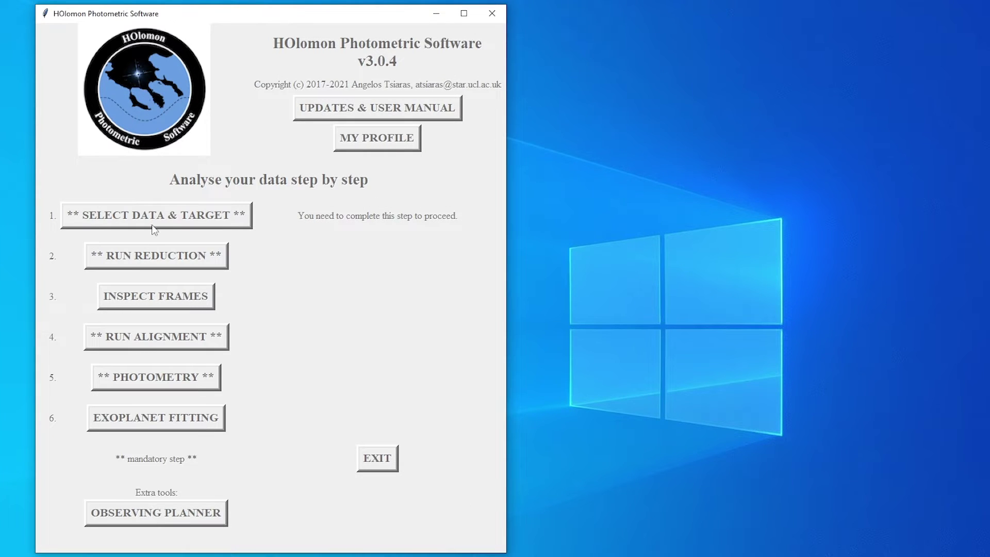
left_click(150, 255)
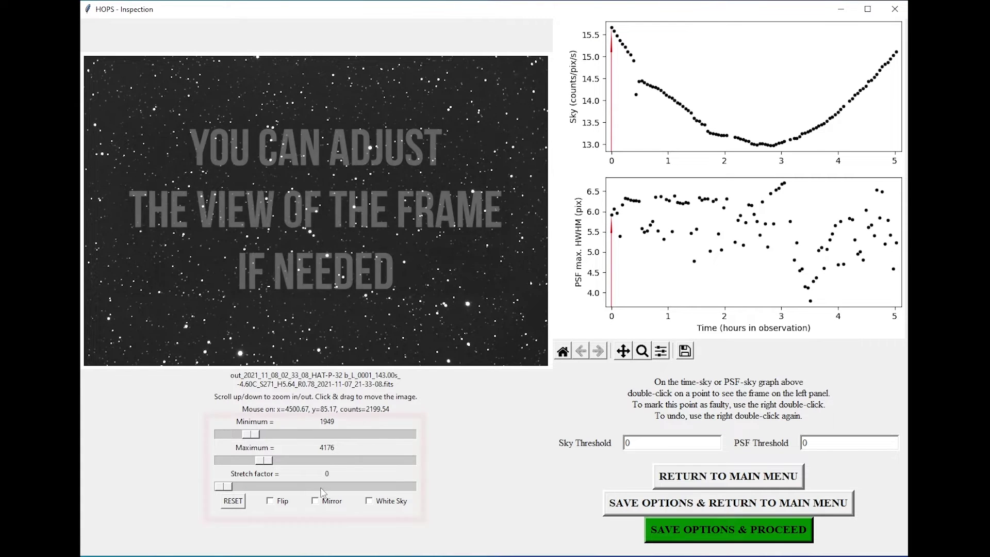
Try the White Sky, Mirror and Flip display options on the inspected frame, switching each one off again
left_click(369, 501)
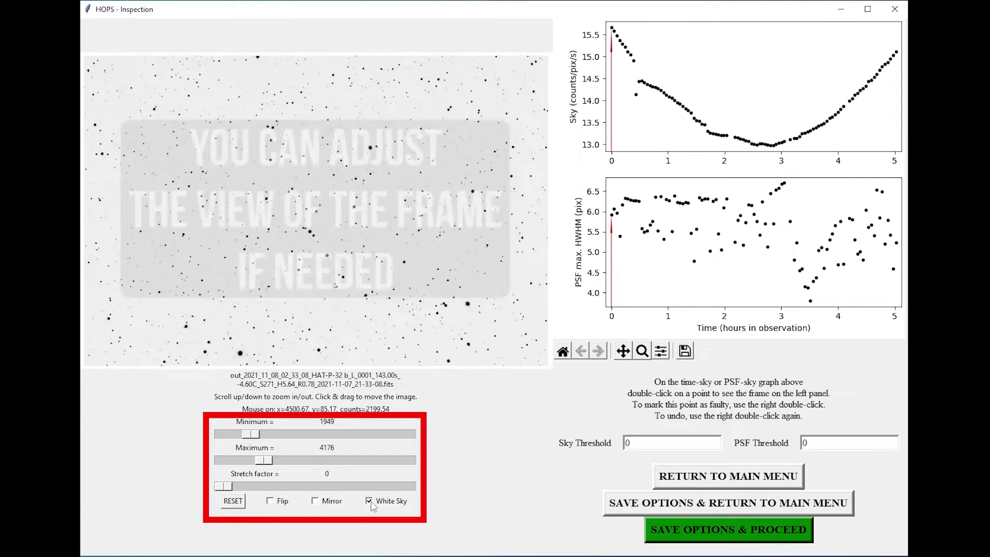
left_click(369, 501)
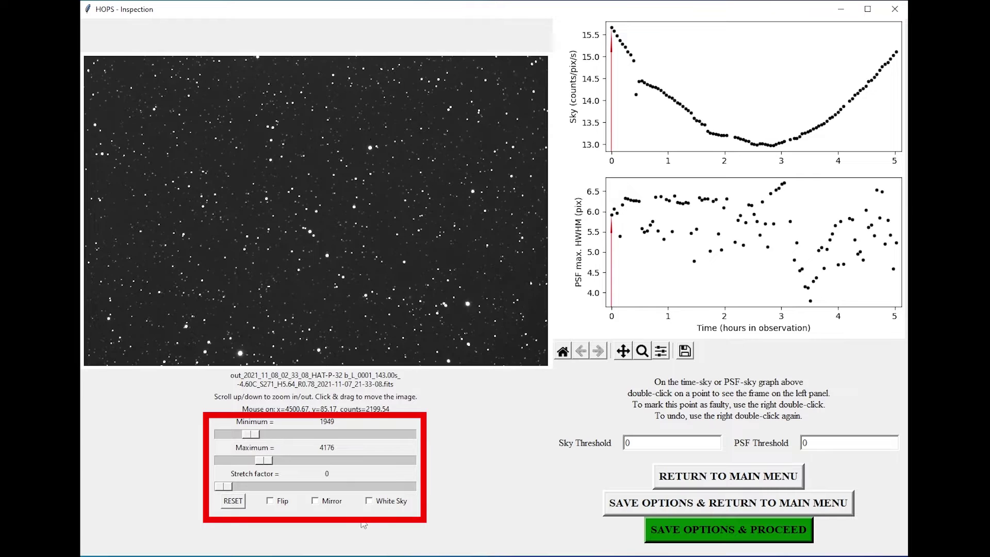
left_click(315, 501)
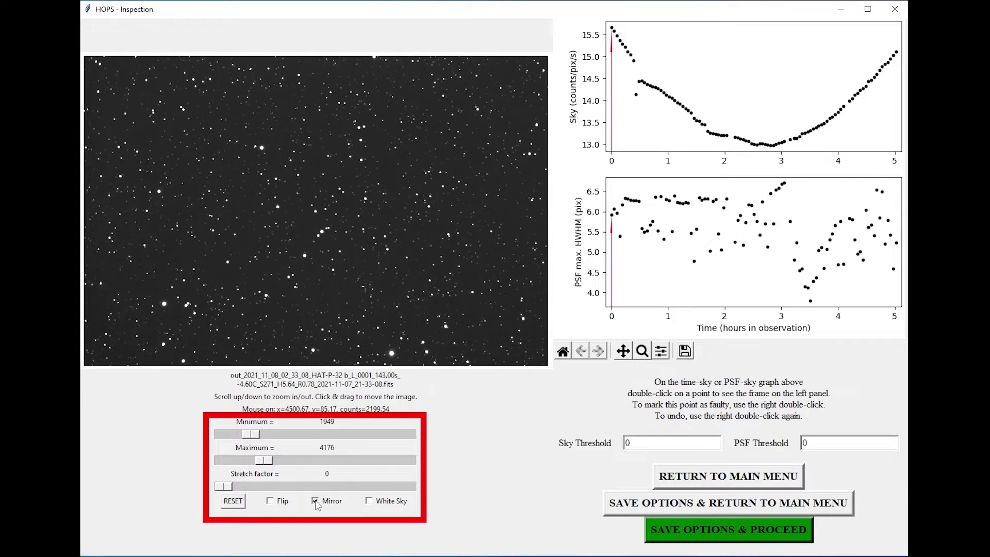
left_click(316, 501)
left_click(270, 501)
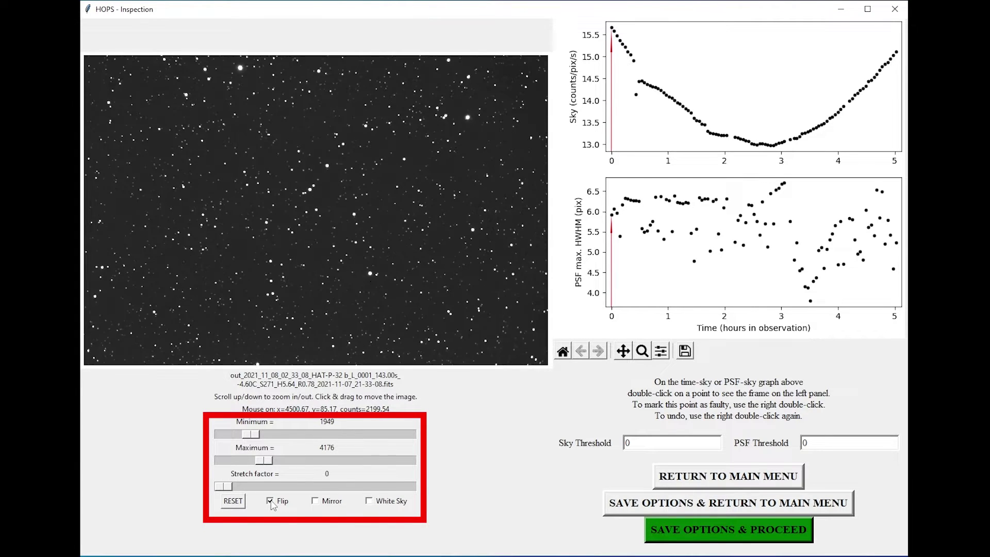
left_click(270, 501)
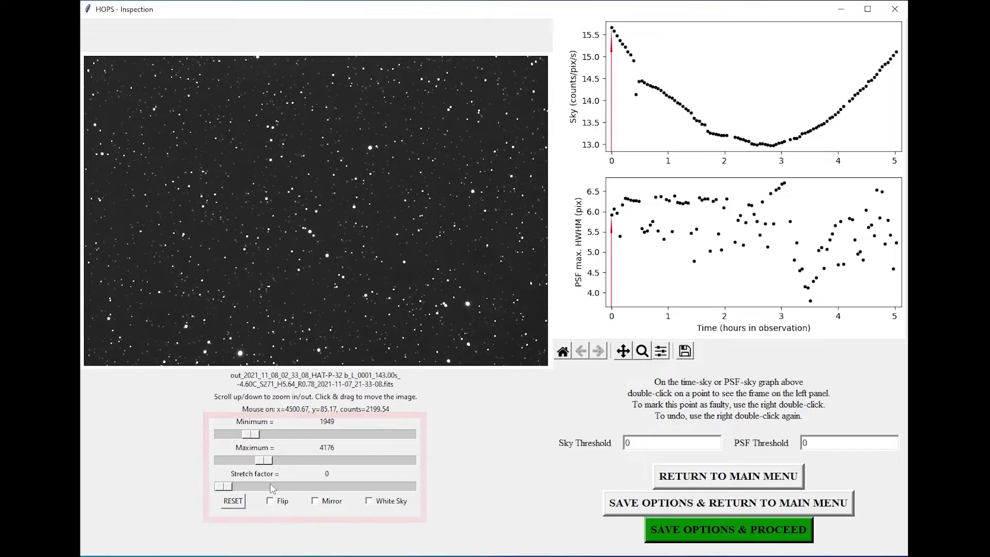
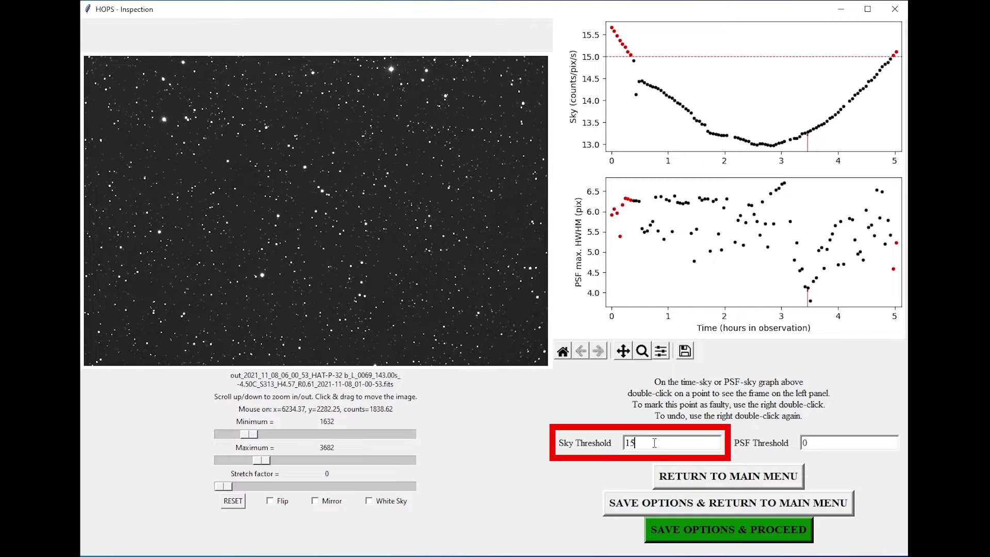
Set the sky threshold for the frame inspection to 0
left_click_drag(654, 442, 566, 446)
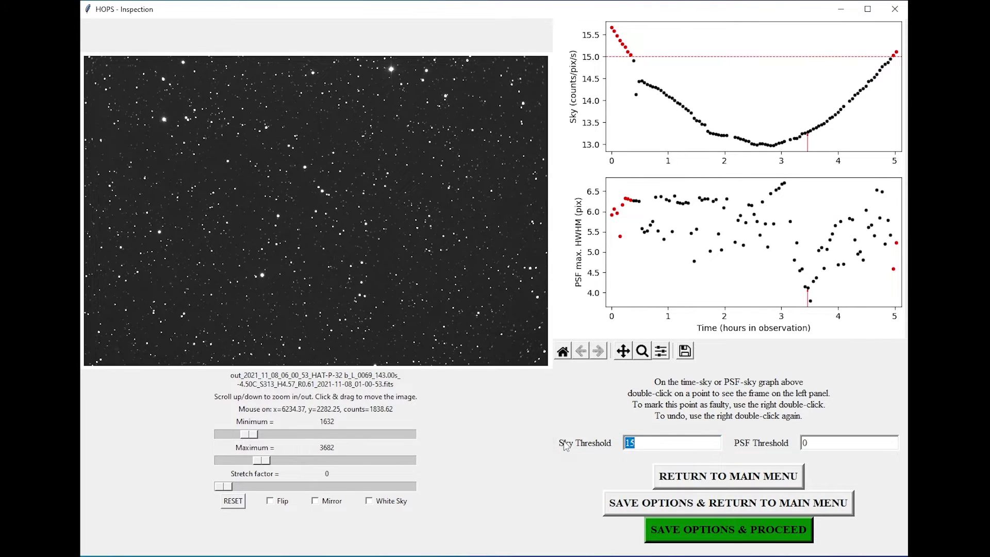
type("0")
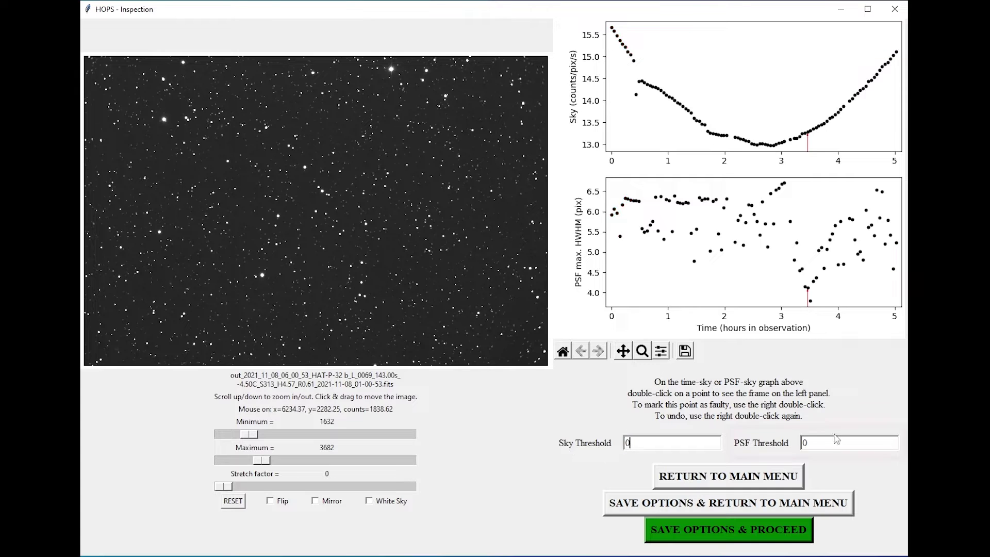
Try a PSF threshold of 6 on the inspected frames, then set it back to 0
left_click_drag(837, 443, 768, 449)
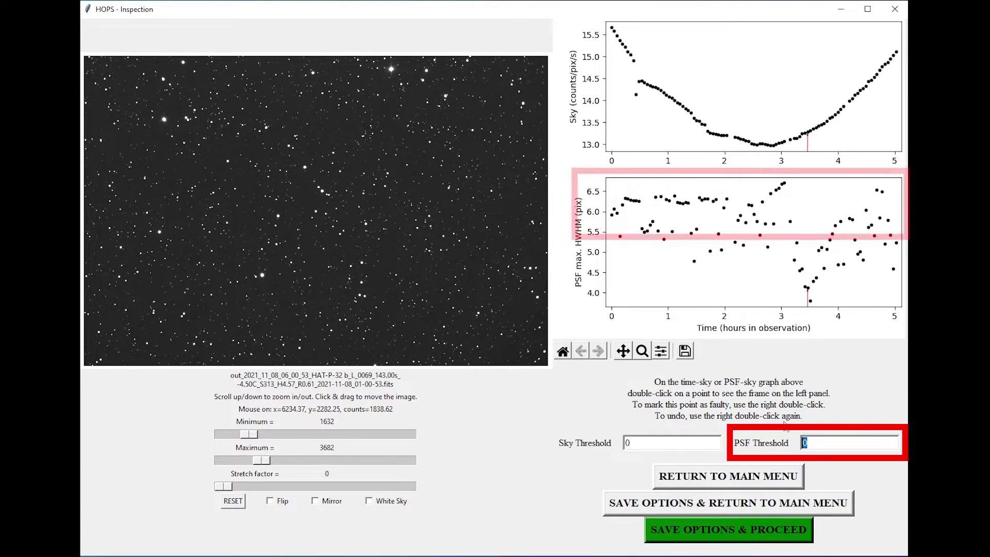
type("6")
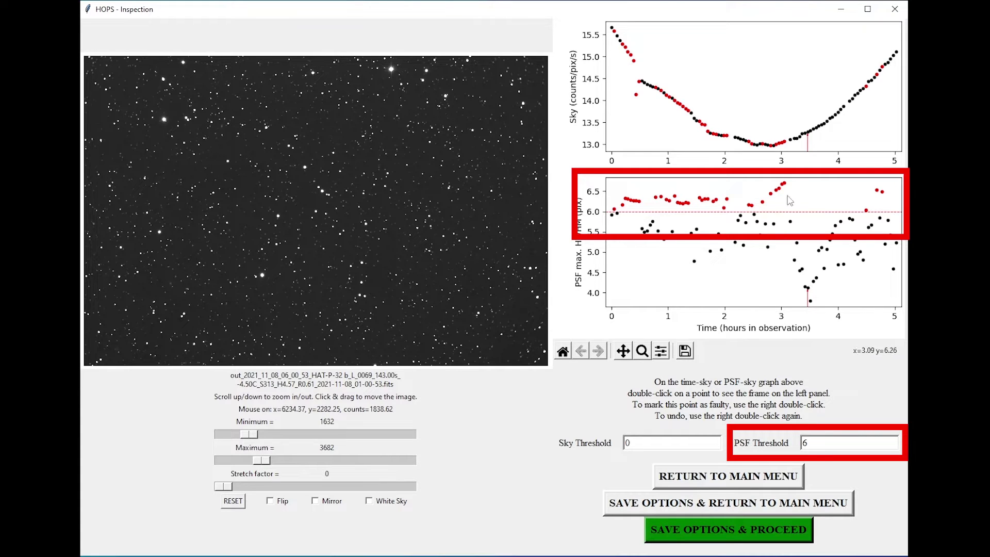
left_click_drag(814, 443, 759, 451)
type("0")
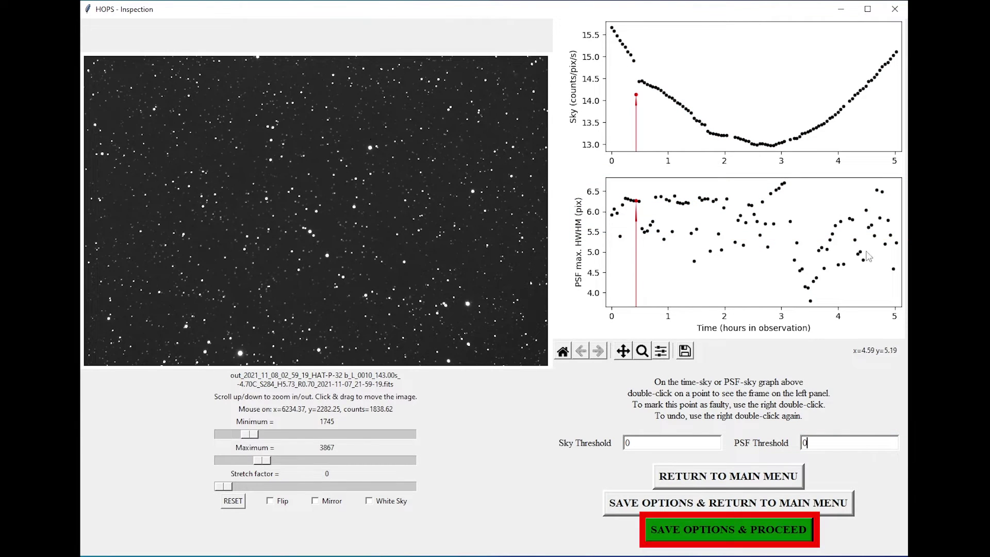
Save the frame inspection options and proceed, then run the alignment of the frames
left_click(743, 531)
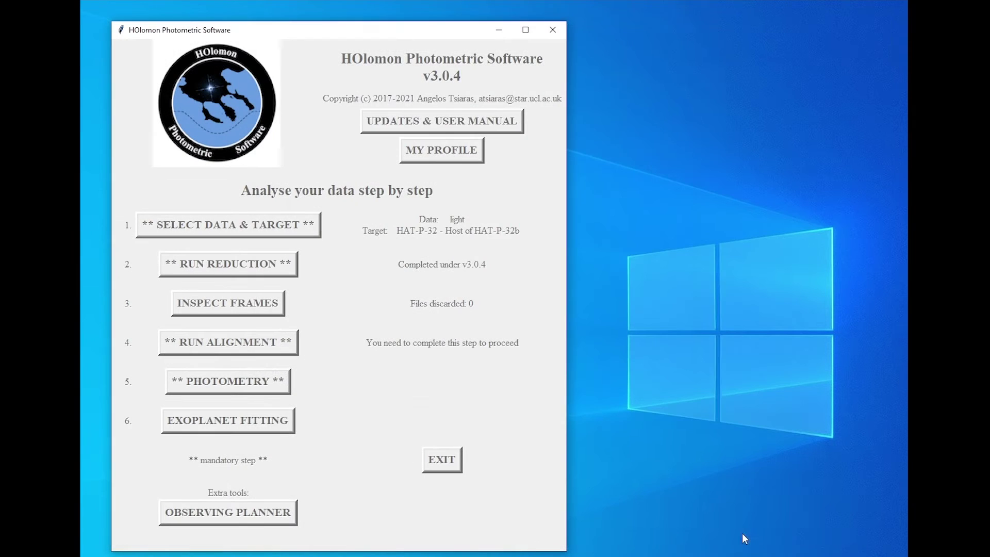
left_click(213, 347)
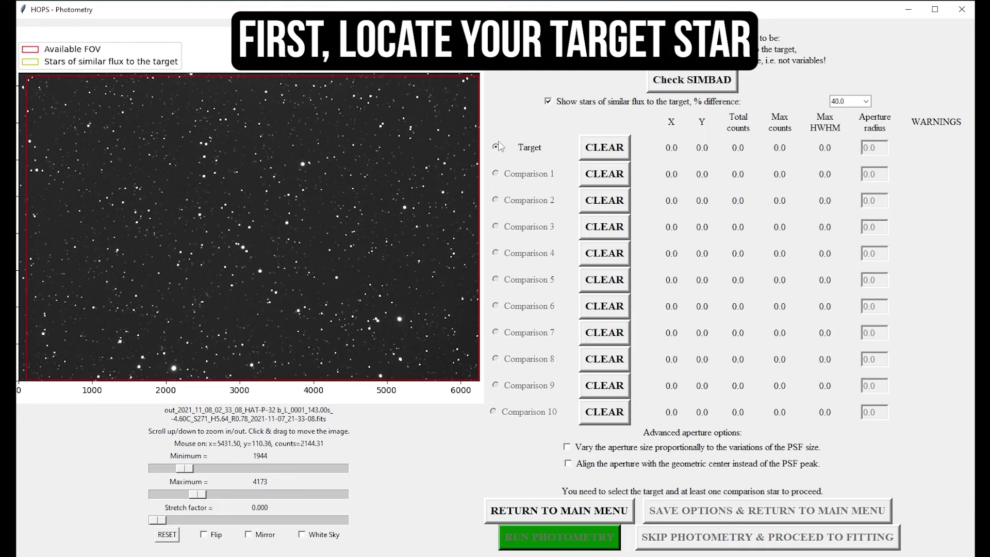
Examine the annotated field image HAT-P-32 b_fov.jpg in the Pre-Images folder to locate the target star, then close it
scroll(247, 234, "up", 2)
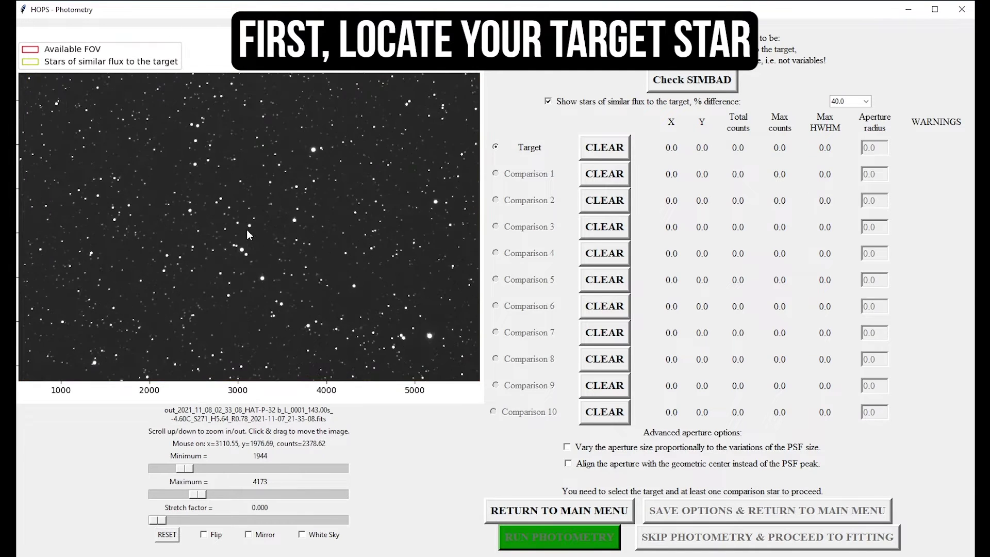
scroll(248, 234, "up", 4)
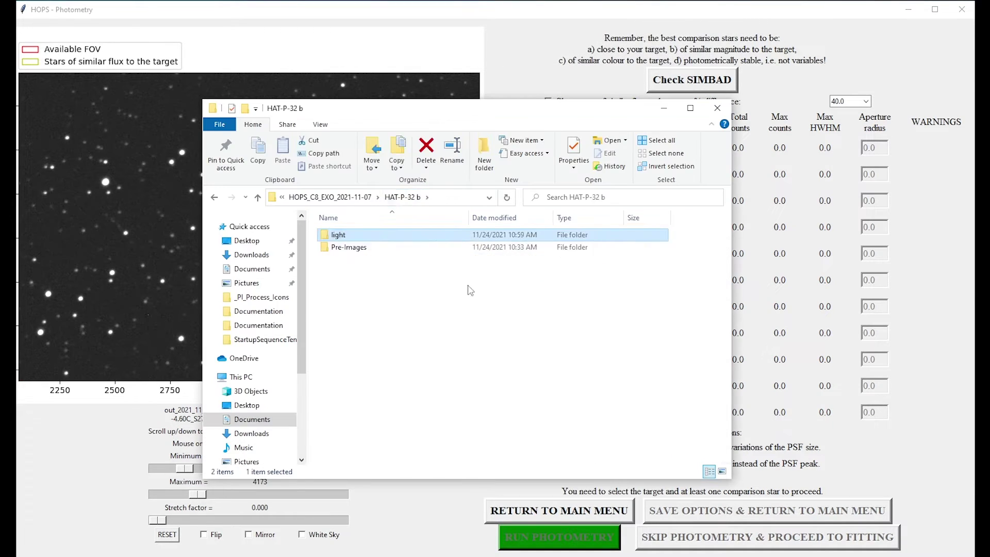
double_click(349, 247)
double_click(361, 236)
scroll(451, 289, "up", 4)
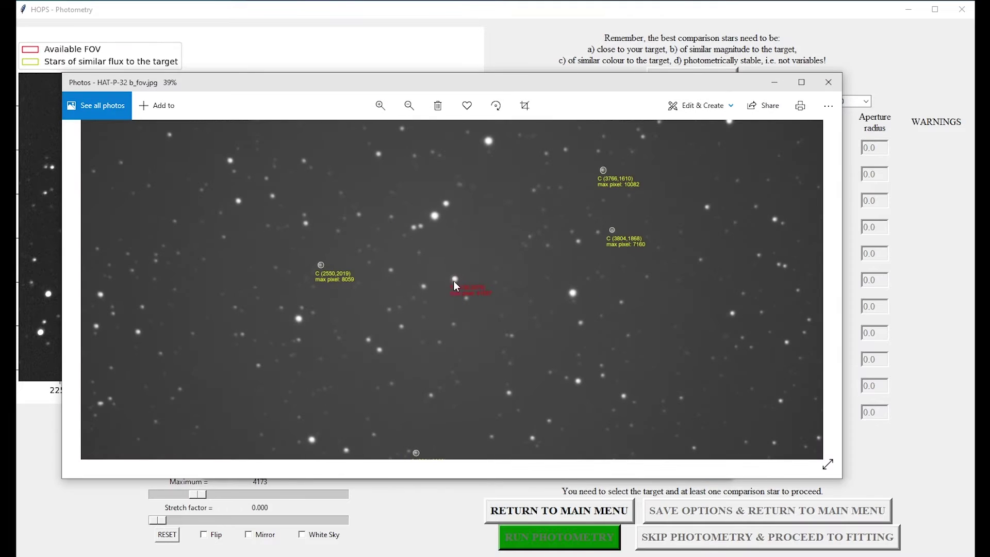
left_click(829, 83)
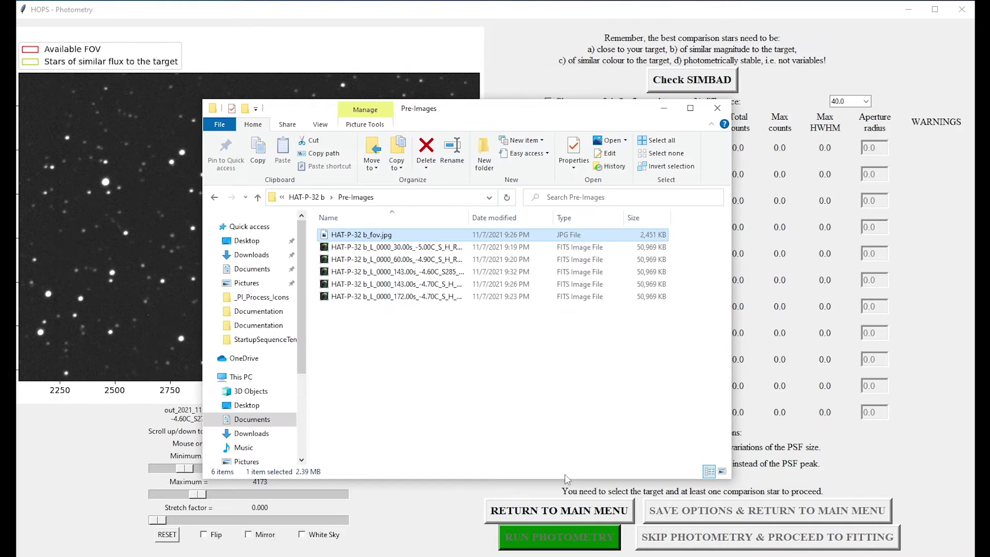
Check SIMBAD for the target's surroundings and expand its Aladin sky map
left_click(499, 12)
left_click(696, 81)
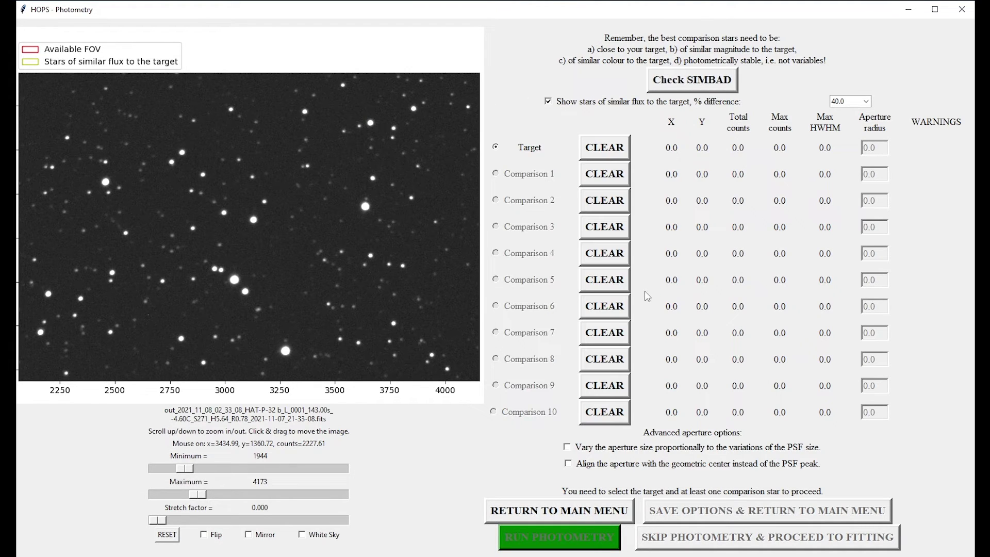
left_click(852, 321)
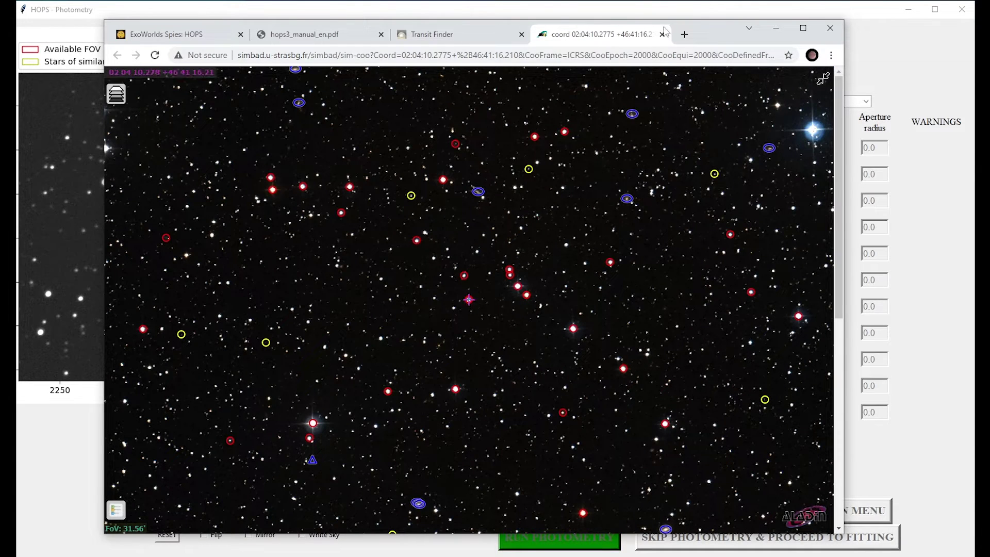
In the Transit Finder web page, look up transits for November 7, 2021, and filter the results by "hat-p"
key("ctrl+shift+Tab")
left_click(416, 462)
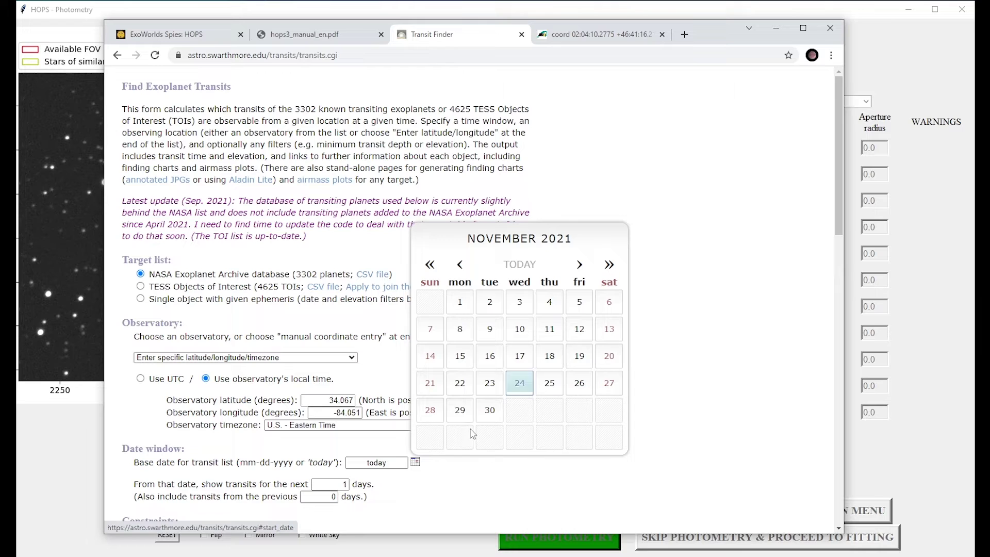
left_click(432, 330)
scroll(502, 473, "down", 3)
scroll(470, 299, "down", 3)
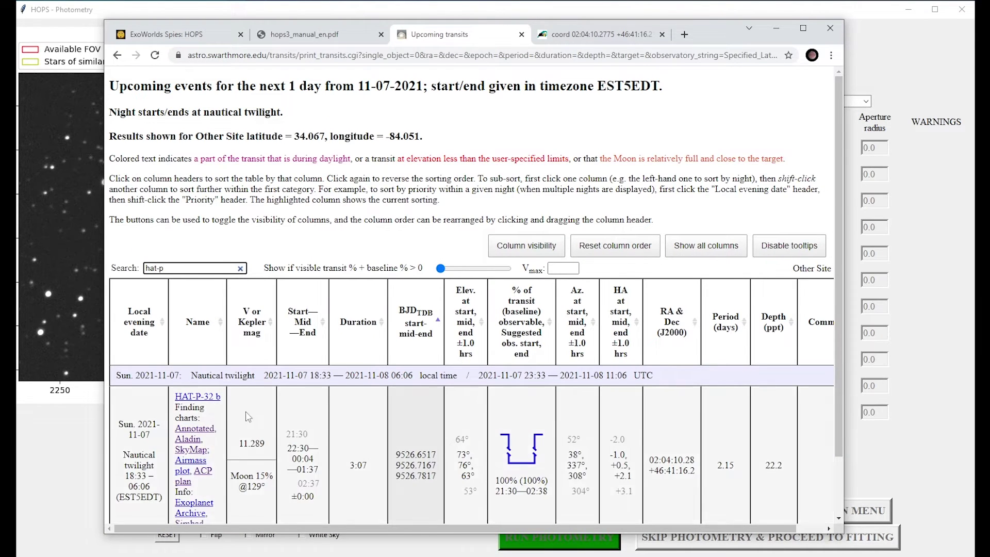
View the annotated finding chart of HAT-P-32 b, go back to the transit list, and put the browser away
scroll(248, 417, "down", 1)
left_click(193, 361)
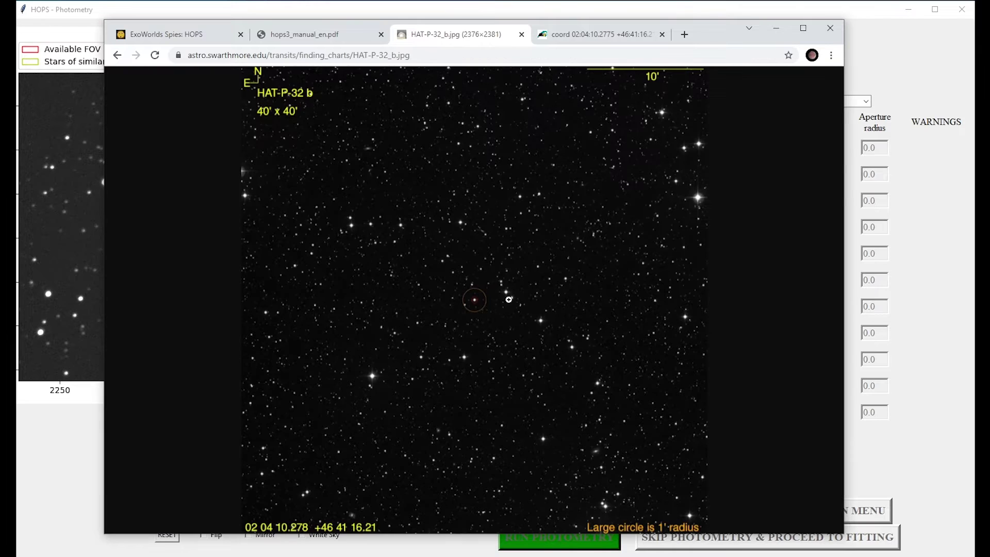
left_click(117, 55)
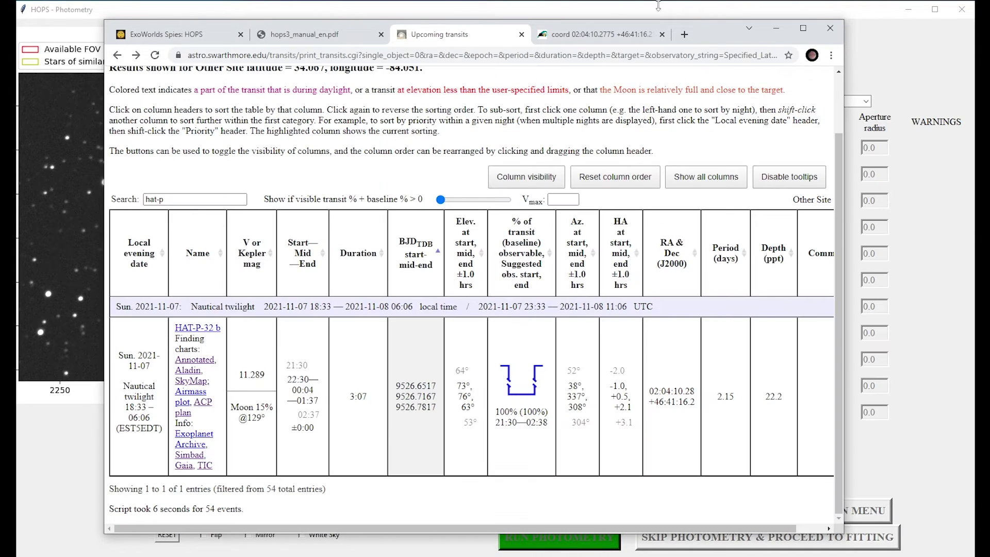
left_click(777, 27)
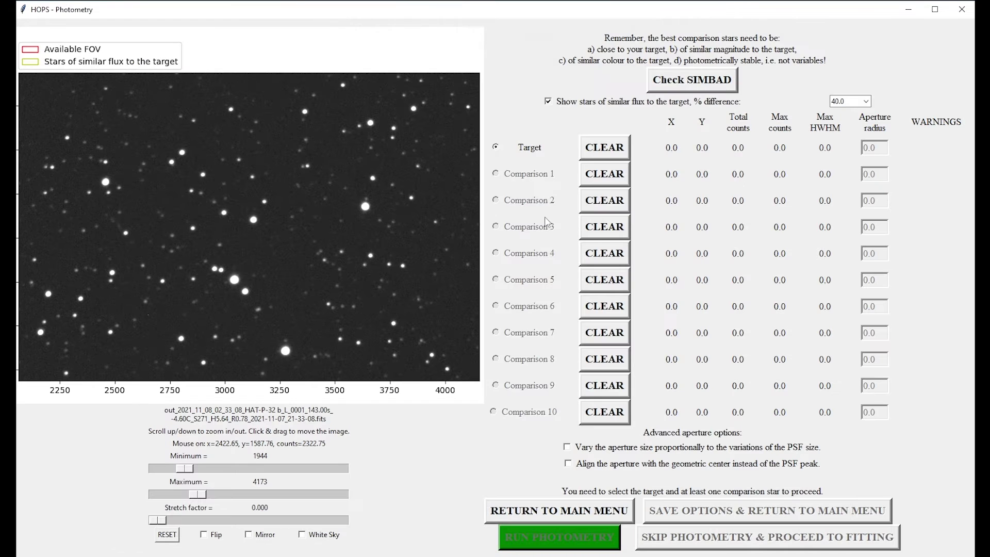
Mark the HAT-P-32 star at about X 3129, Y 2080 as the photometry target
double_click(254, 221)
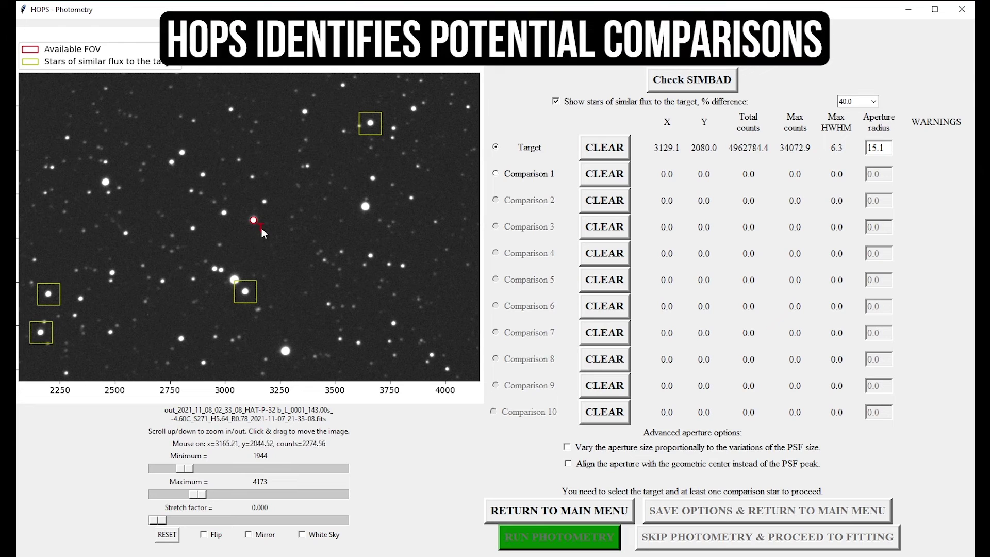
scroll(287, 255, "up", 2)
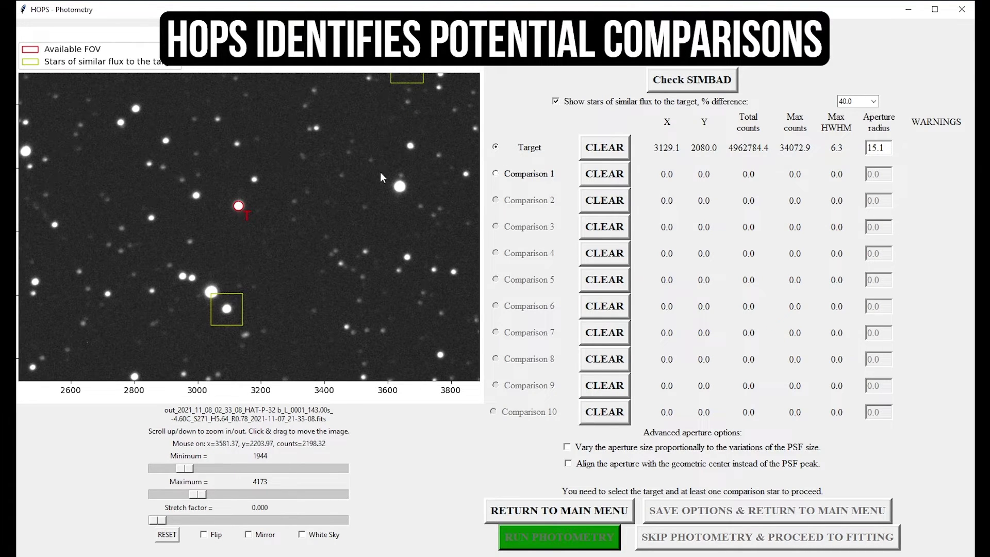
scroll(379, 173, "down", 1)
scroll(378, 183, "down", 4)
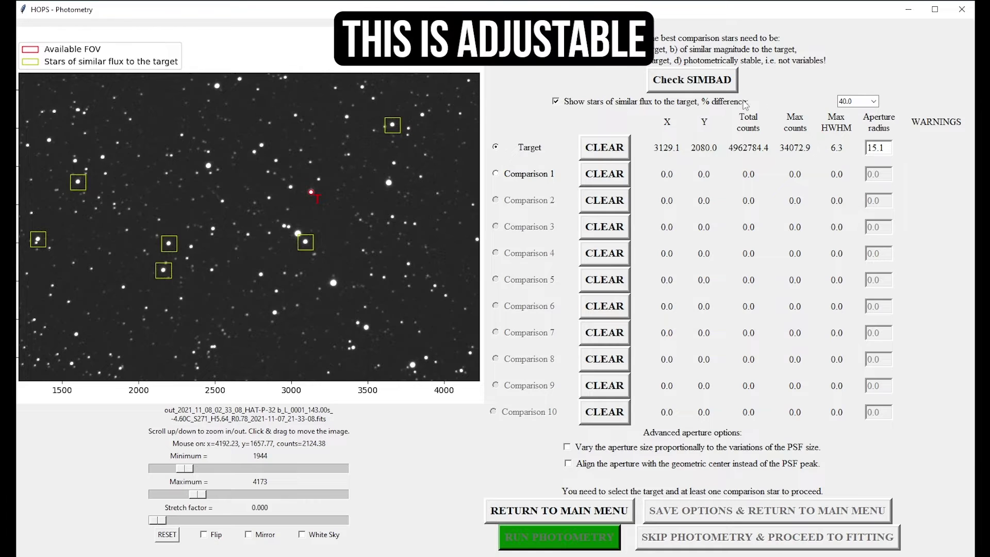
Set the percentage difference for showing stars of similar flux to the target to 30
left_click(874, 101)
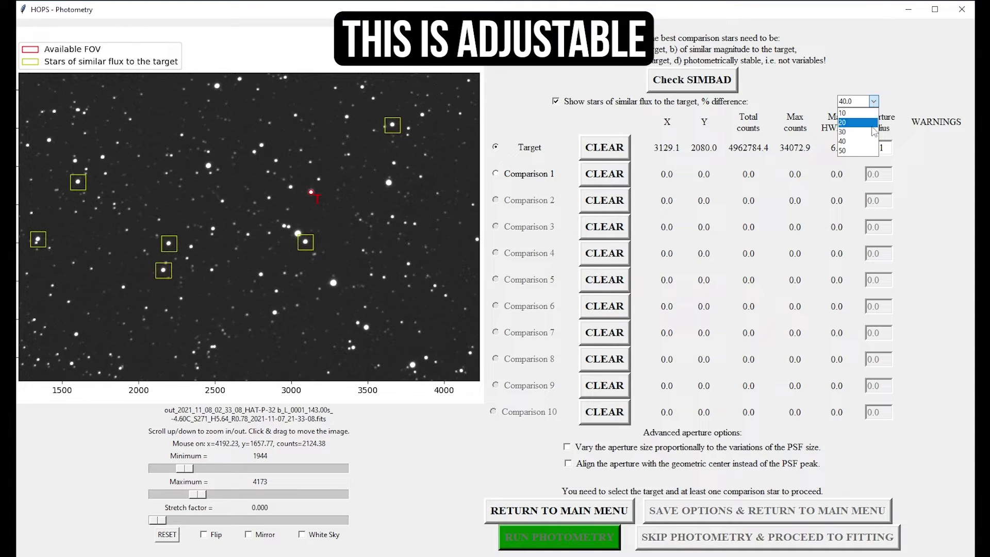
left_click(856, 131)
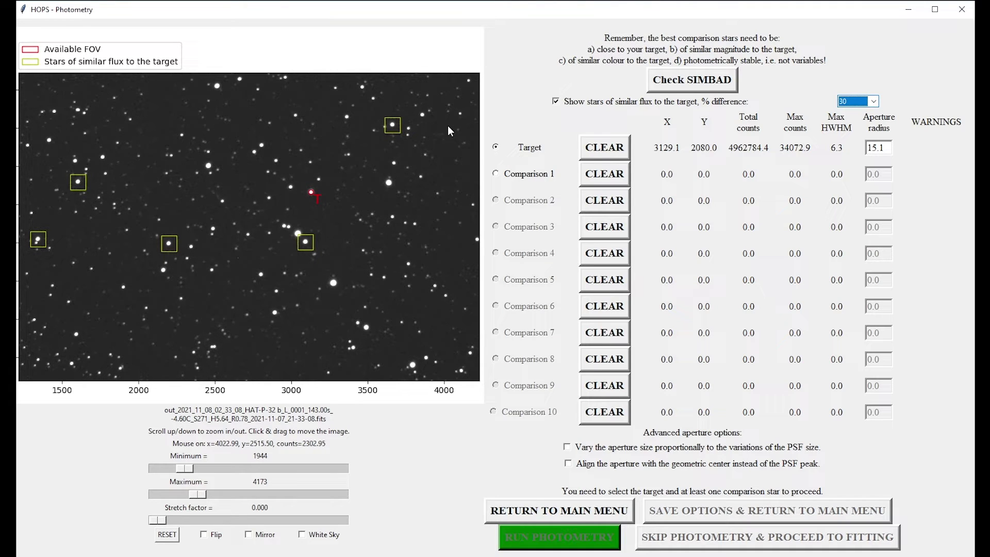
left_click(874, 102)
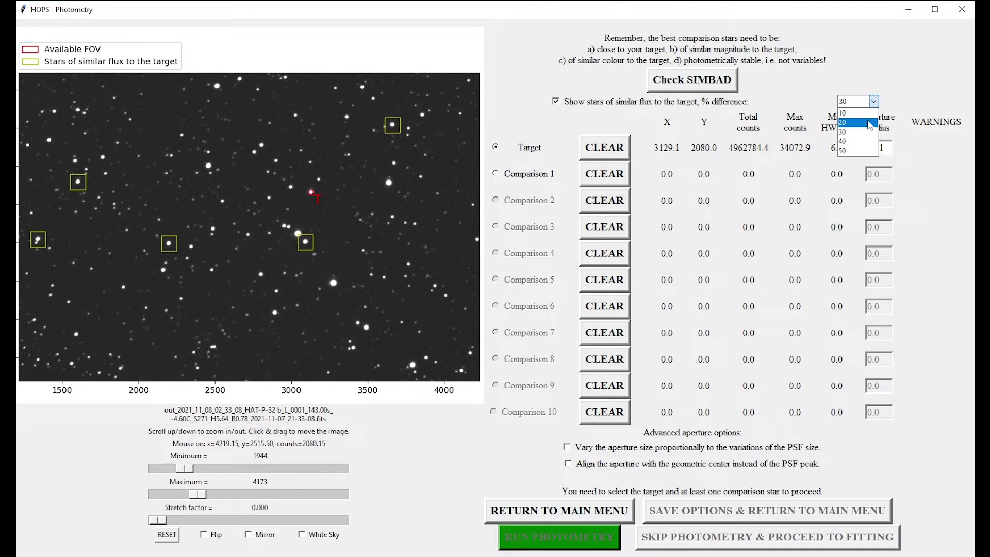
left_click(863, 131)
scroll(339, 274, "down", 4)
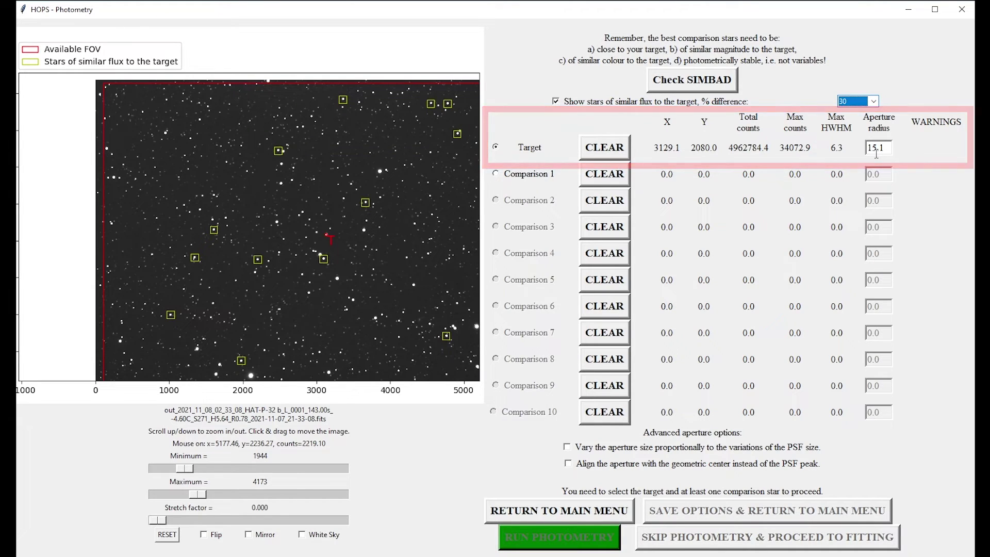
Show the target star's aperture close up and adjust the image display to maximum 5806 and minimum about 1681
scroll(314, 253, "up", 4)
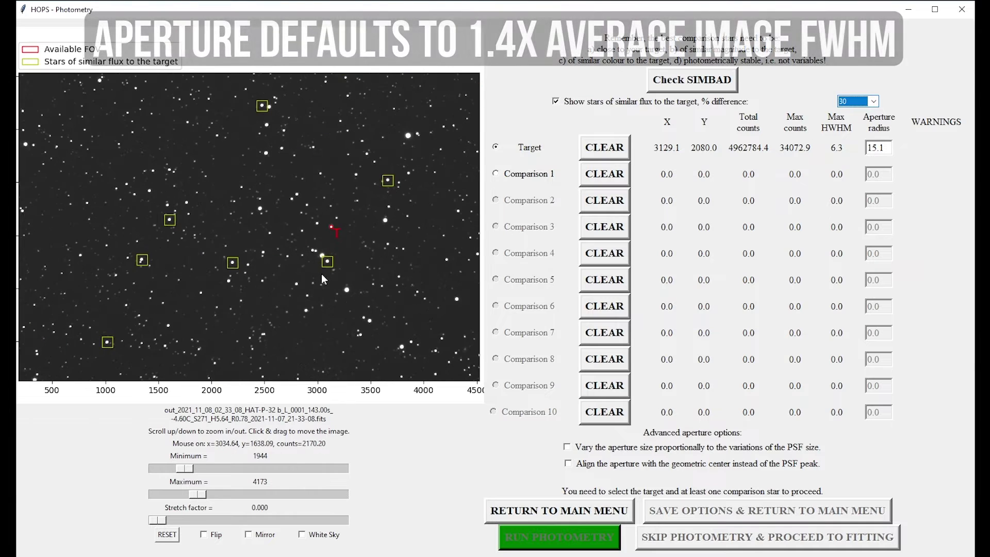
scroll(334, 258, "up", 2)
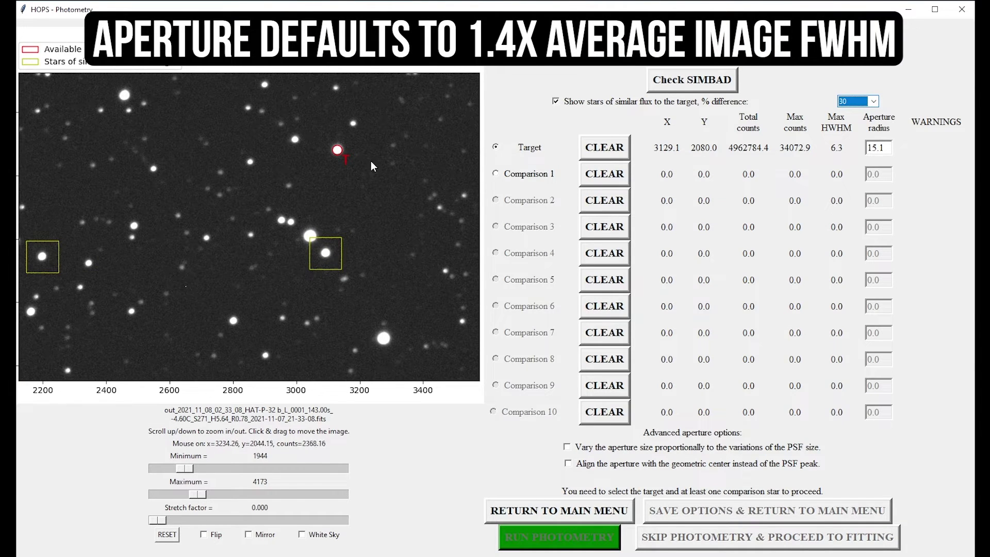
left_click_drag(374, 136, 278, 243)
scroll(250, 247, "up", 3)
scroll(250, 246, "up", 3)
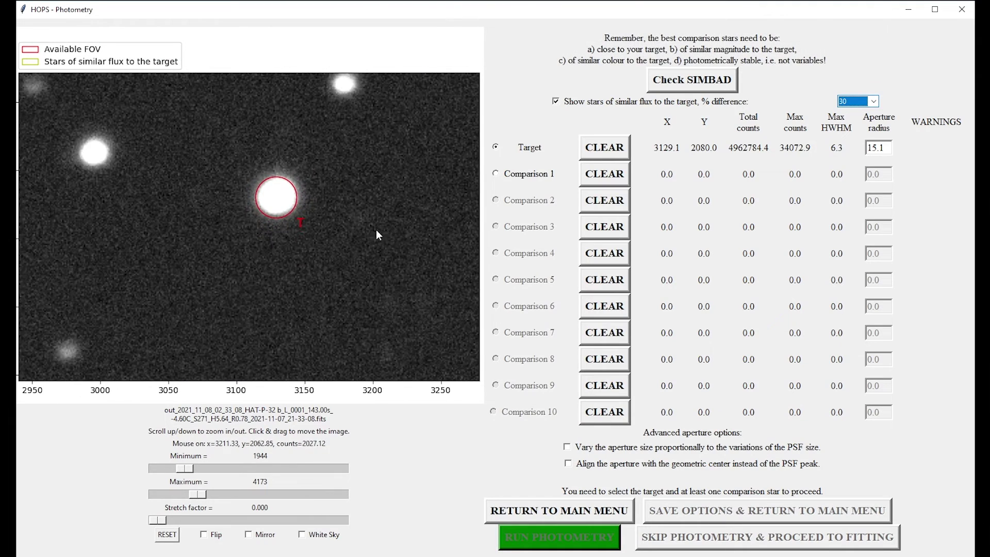
left_click_drag(303, 210, 243, 249)
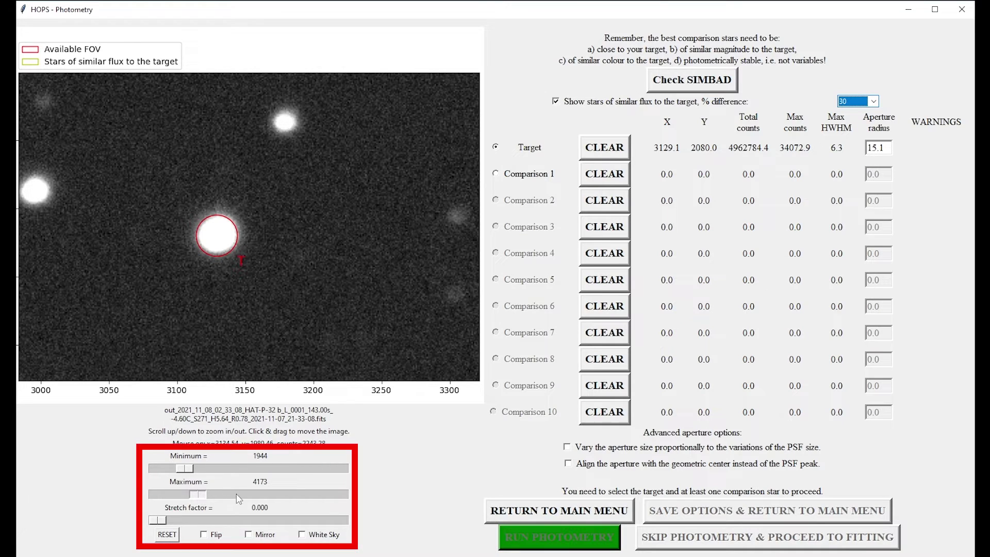
mouse_move(205, 499)
left_mouse_down()
mouse_move(239, 498)
mouse_move(211, 499)
left_mouse_up()
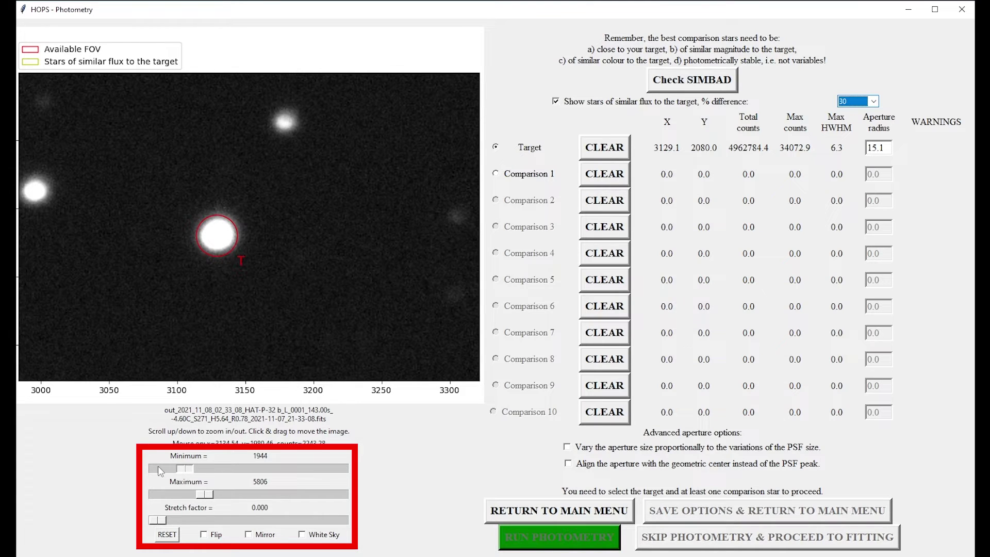
left_click_drag(189, 474, 163, 474)
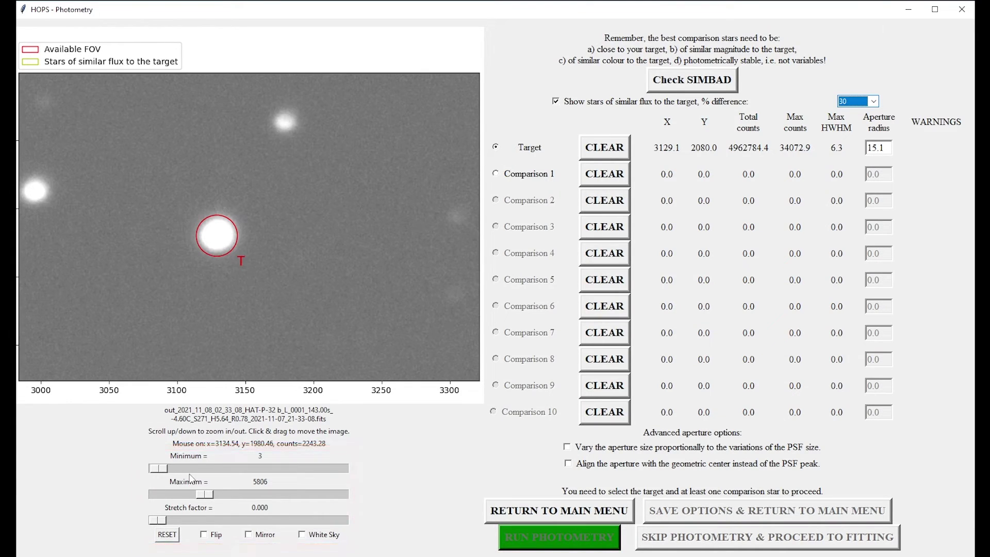
left_click_drag(158, 468, 185, 469)
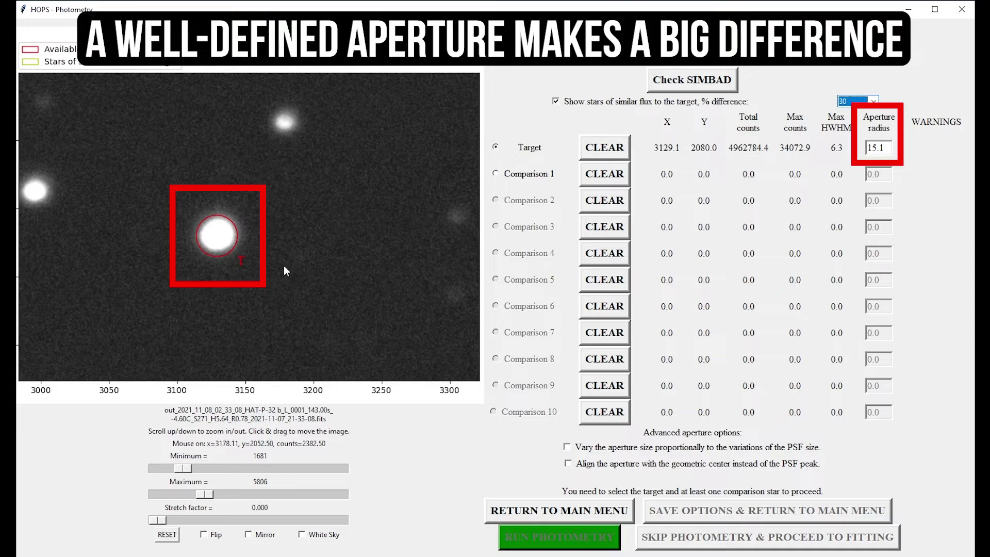
Set the target star's aperture radius to 18.5
double_click(888, 147)
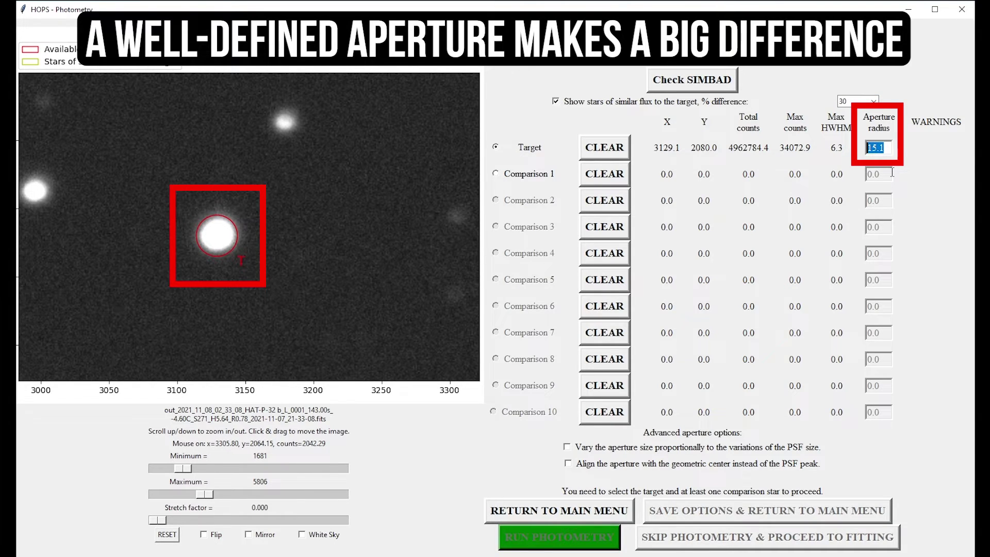
type("18")
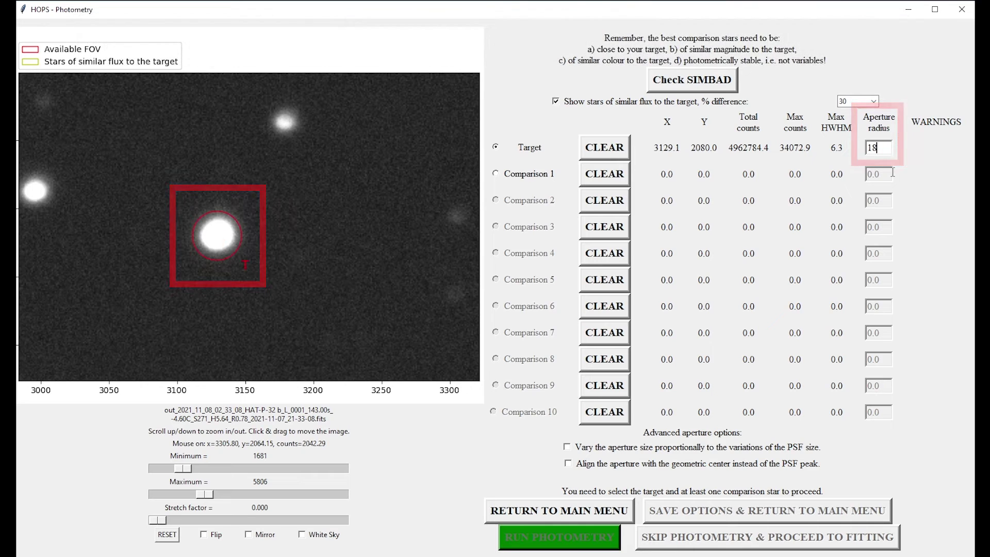
type(".5")
Mark the similar-flux star at about X 3660, Y 2520 as Comparison 1
scroll(255, 261, "down", 5)
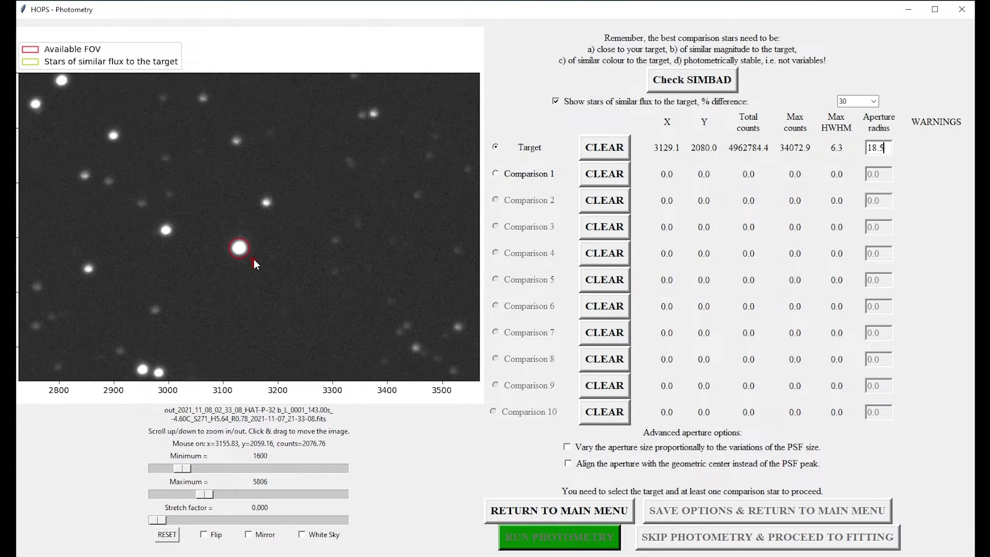
scroll(256, 264, "down", 3)
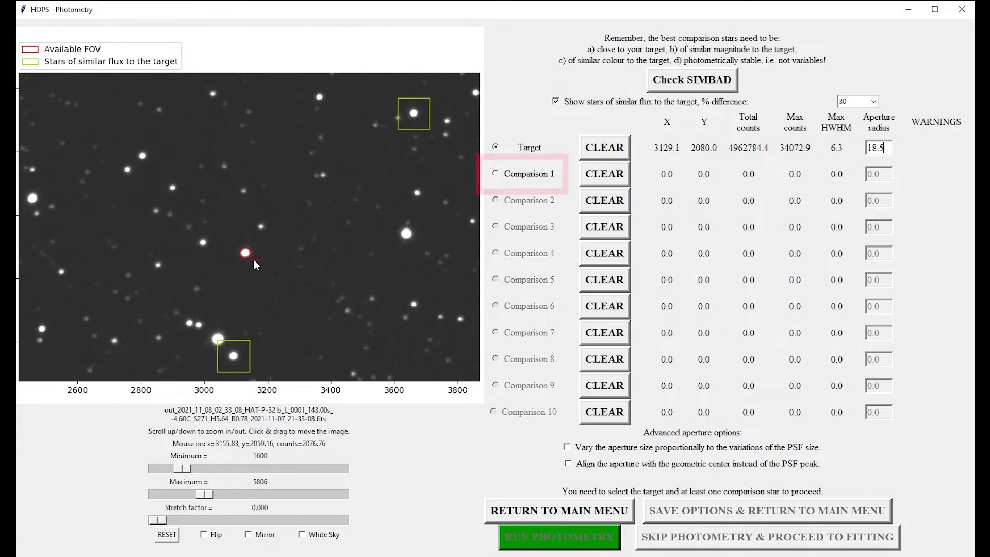
scroll(254, 261, "down", 2)
scroll(254, 260, "down", 2)
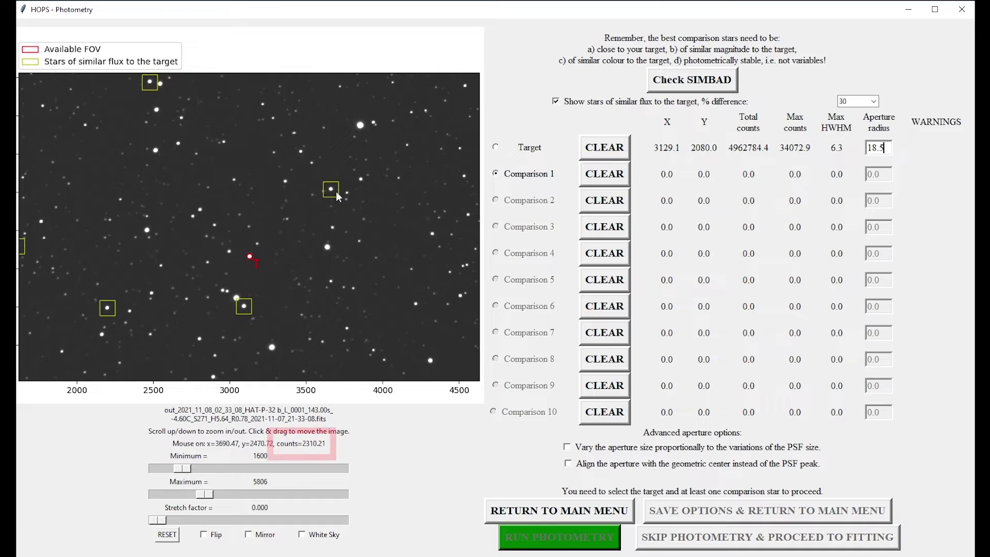
scroll(329, 191, "up", 5)
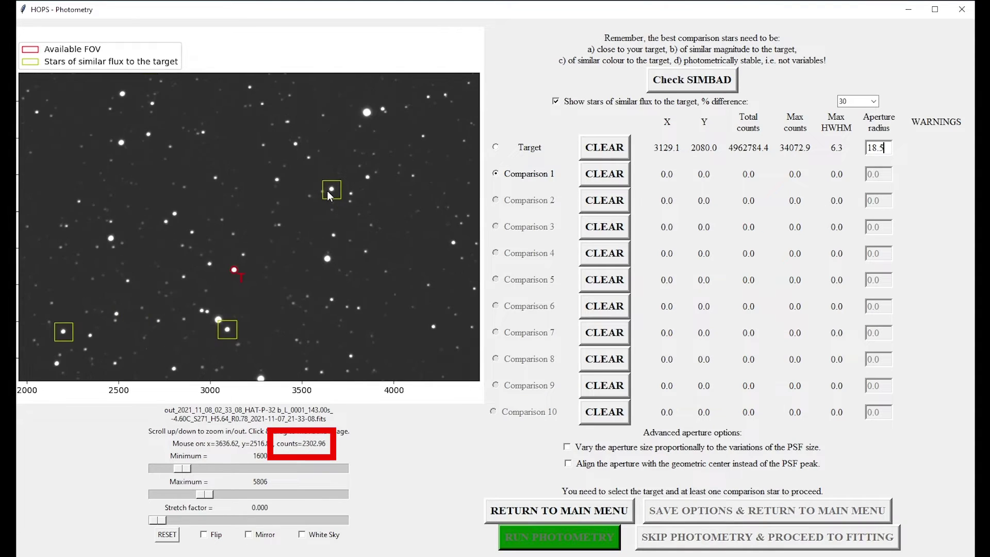
scroll(339, 204, "up", 4)
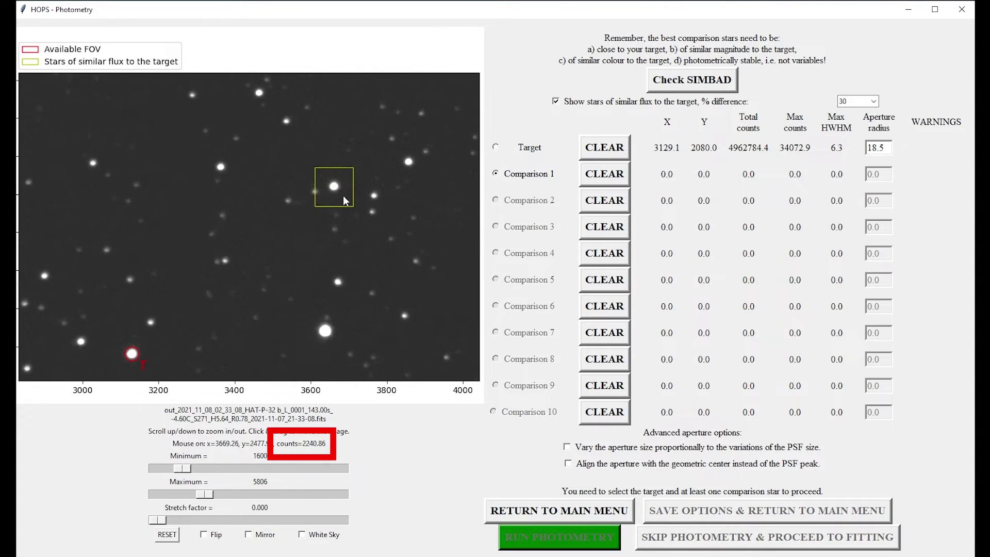
scroll(345, 197, "up", 1)
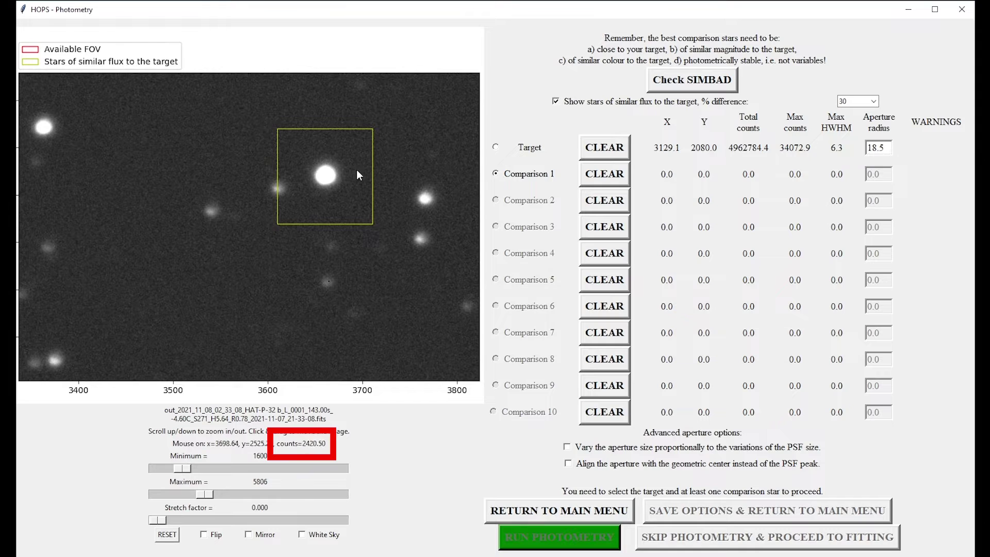
left_click(329, 181)
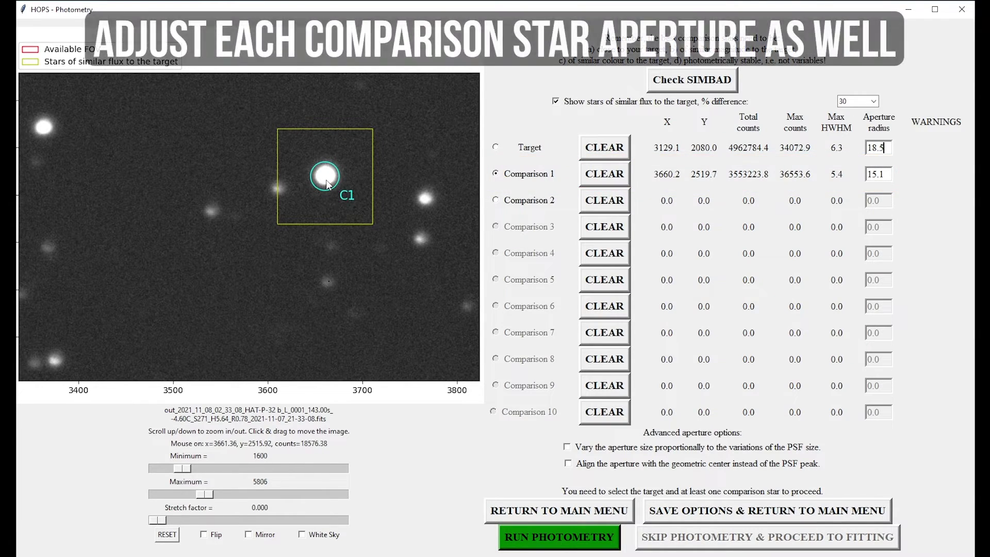
Turn on aligning the aperture with the geometric center instead of the PSF peak
scroll(327, 182, "up", 3)
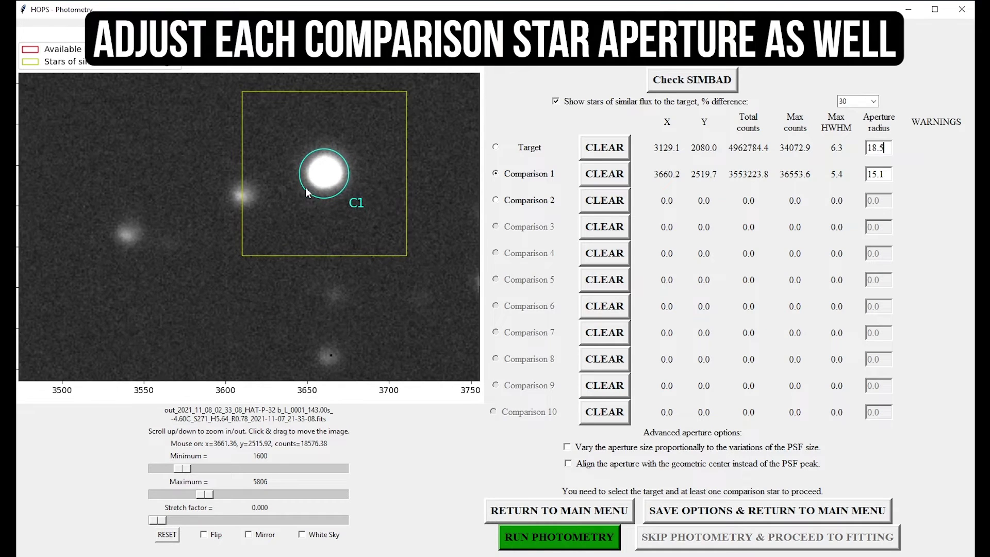
scroll(253, 239, "up", 2)
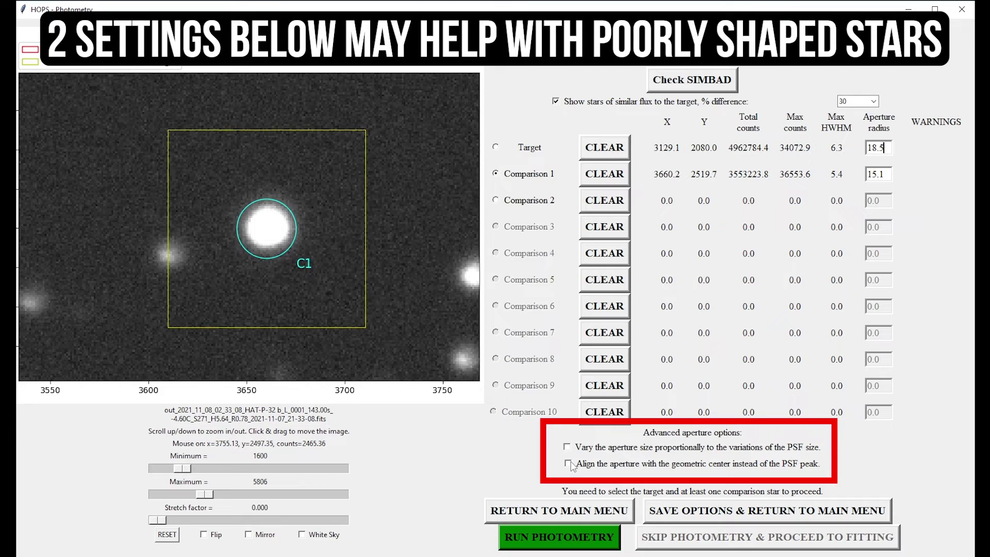
left_click(568, 463)
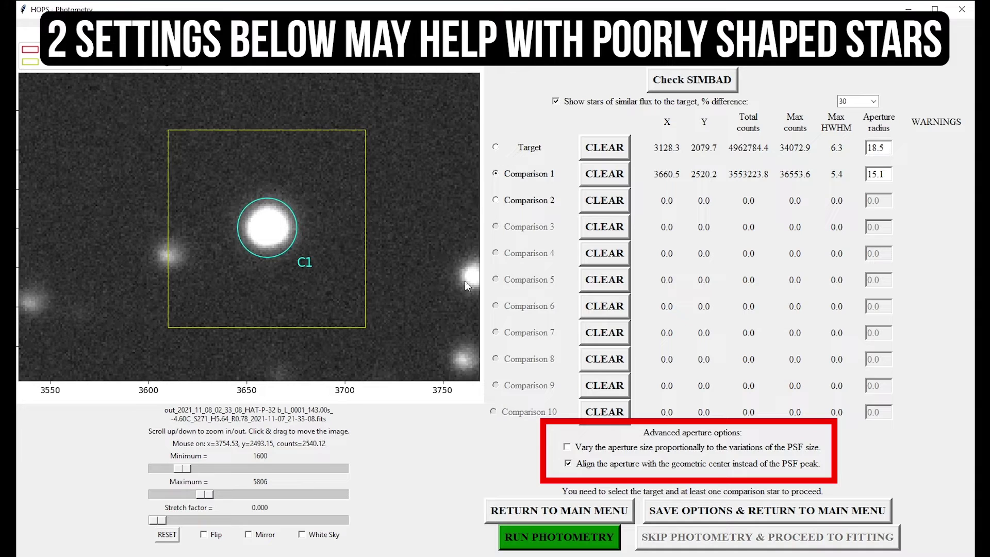
Set the aperture radius of Comparison 1 to 13.5, after trying 14
left_click(892, 175)
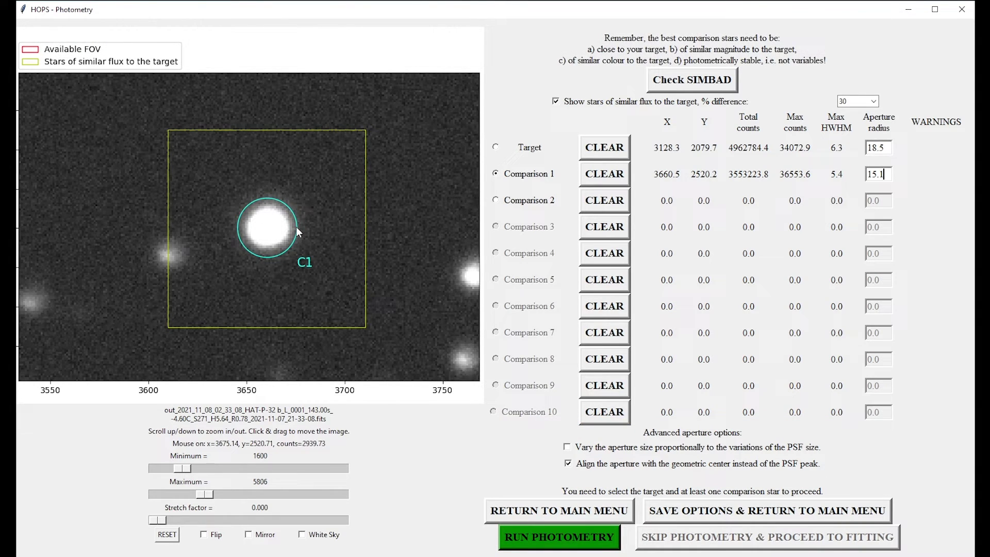
key("BackSpace")
key("BackSpace")
key("BackSpace")
type("4")
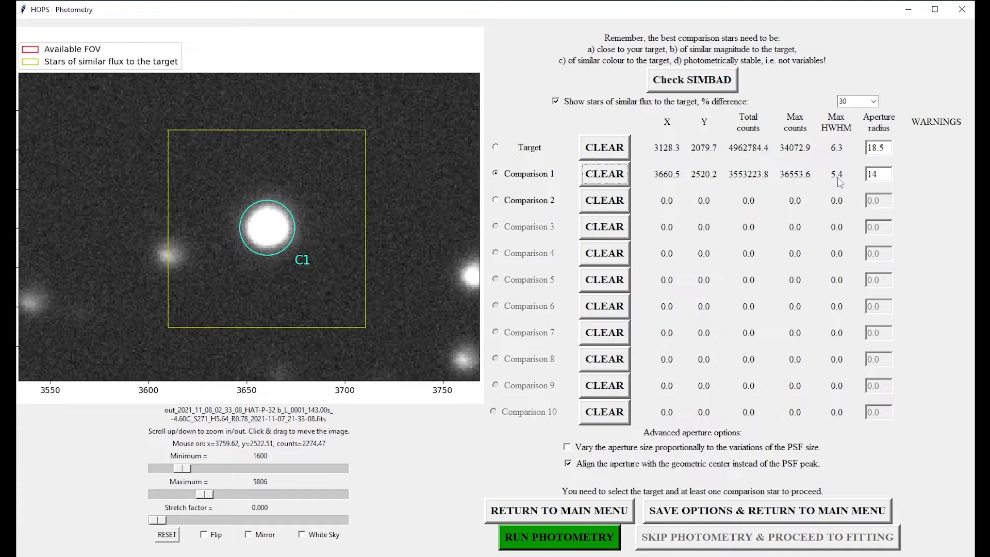
key("BackSpace")
type("3.5")
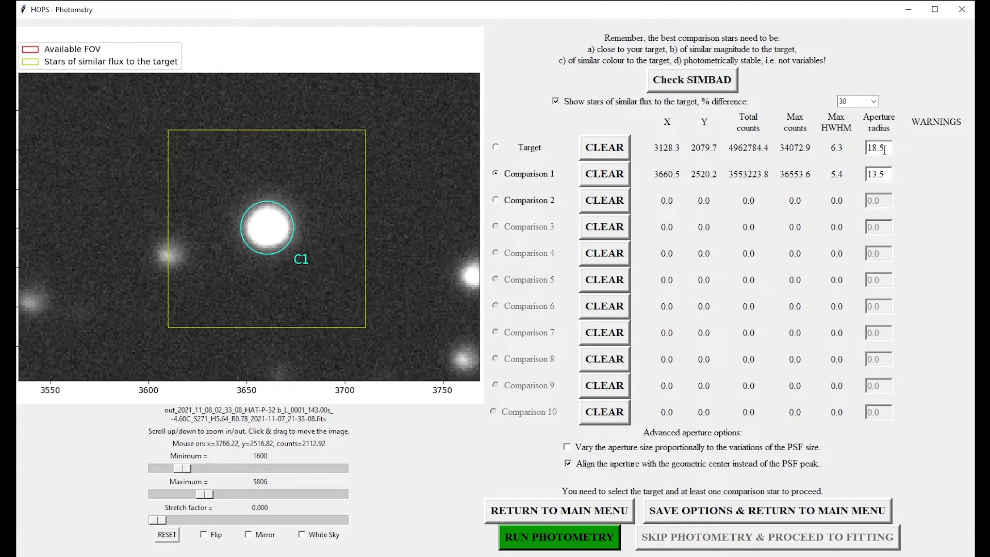
Tighten the target star's aperture radius, first to 17 and finally to 16
scroll(109, 278, "down", 2)
scroll(113, 283, "down", 4)
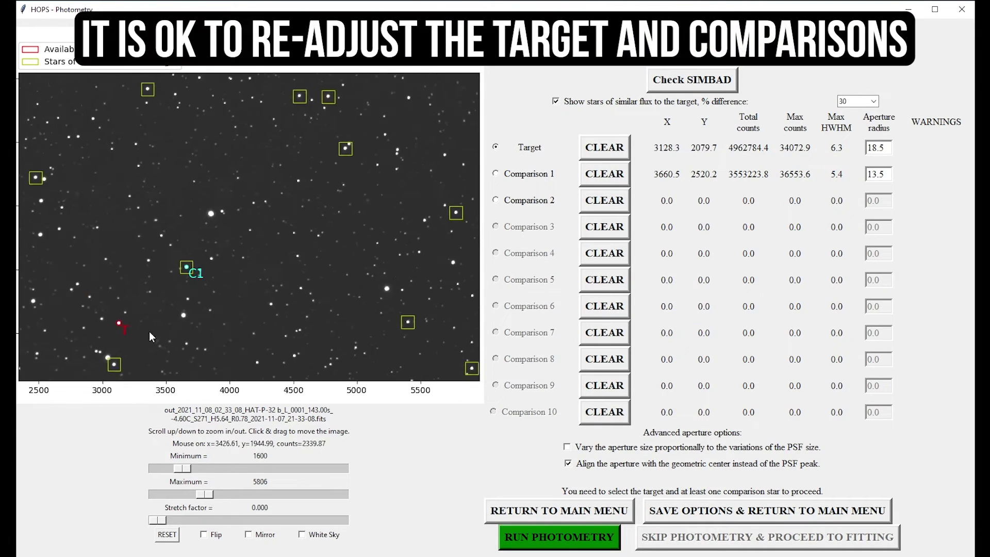
scroll(364, 256, "up", 5)
key("BackSpace")
key("BackSpace")
key("BackSpace")
type("7")
key("Tab")
left_click(884, 149)
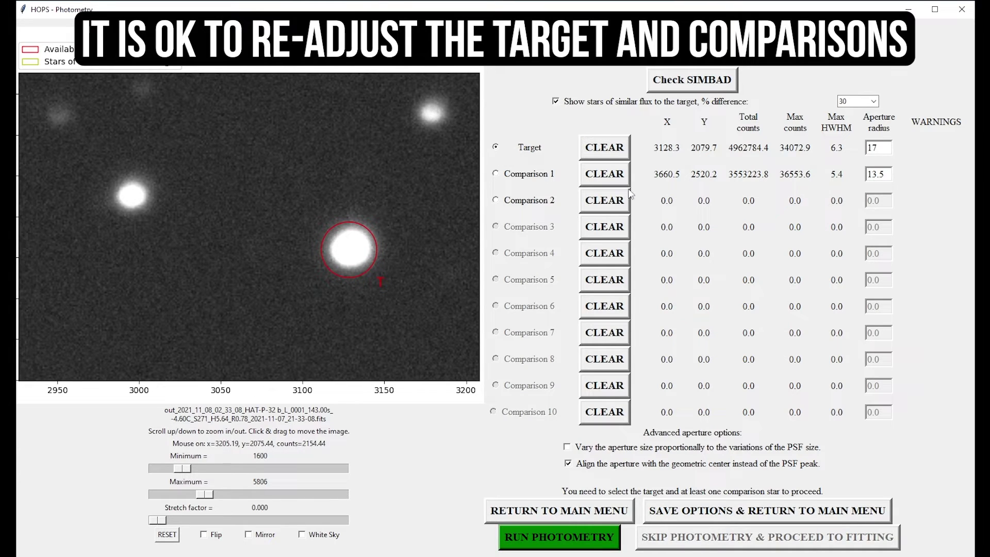
key("BackSpace")
type("6")
key("Tab")
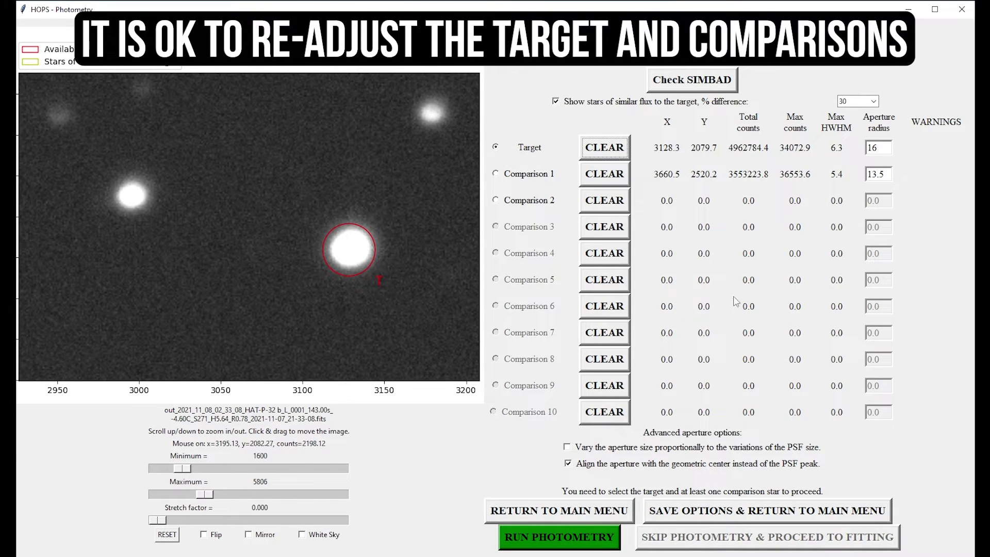
Try aperture radii of 14 and 15 for the target star and return it to 16
left_click(882, 149)
key("BackSpace")
type("4")
key("Tab")
left_click(881, 149)
key("BackSpace")
type("5")
left_click(879, 149)
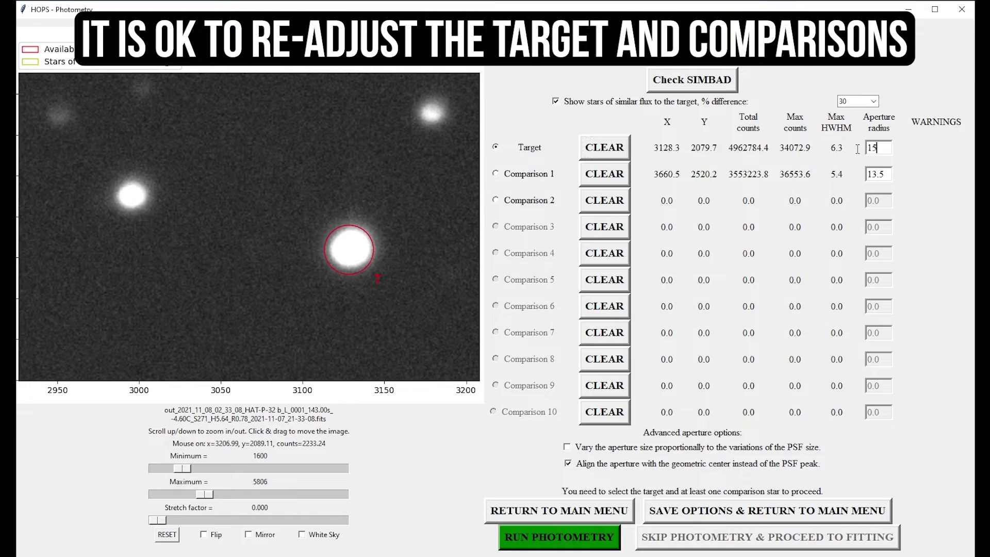
key("BackSpace")
type("6")
key("Tab")
Mark the similar-flux star at about X 2197, Y 1744 as Comparison 2 with an aperture radius of 13
left_click(495, 200)
scroll(222, 278, "down", 5)
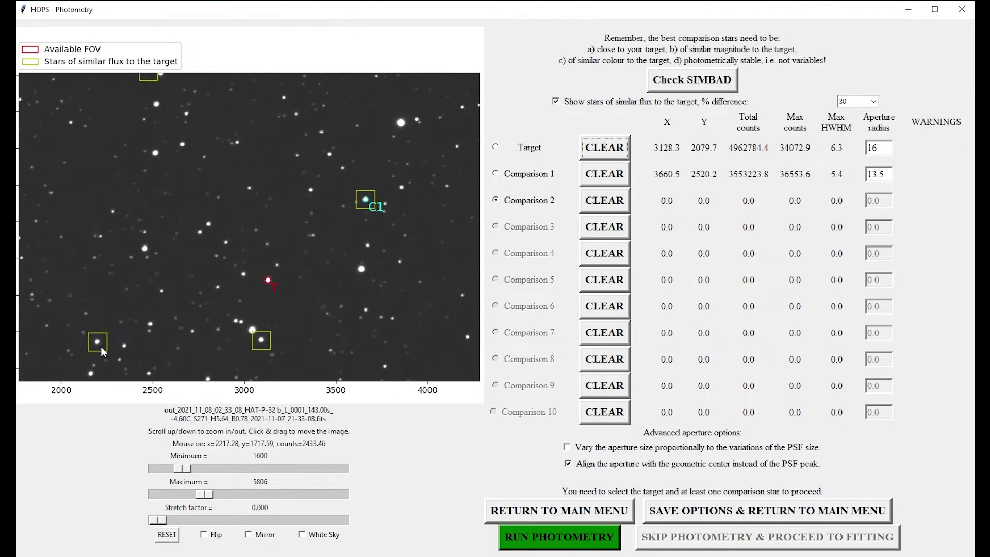
left_click(103, 349)
scroll(106, 335, "up", 5)
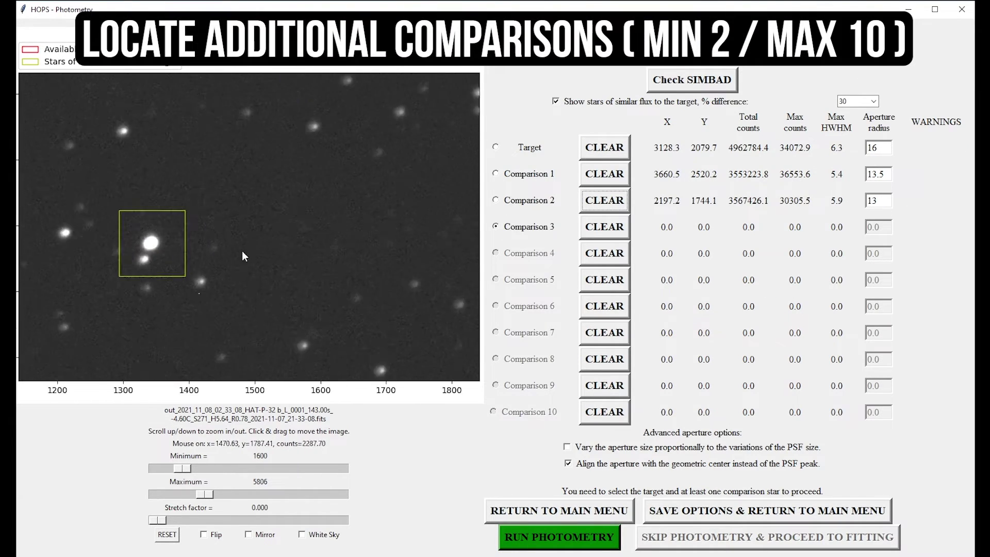
Mark the similar-flux star at about X 1604, Y 2148 as Comparison 3 with an aperture radius of 13.5
scroll(372, 246, "down", 5)
left_click(137, 156)
scroll(137, 156, "up", 5)
scroll(400, 284, "down", 3)
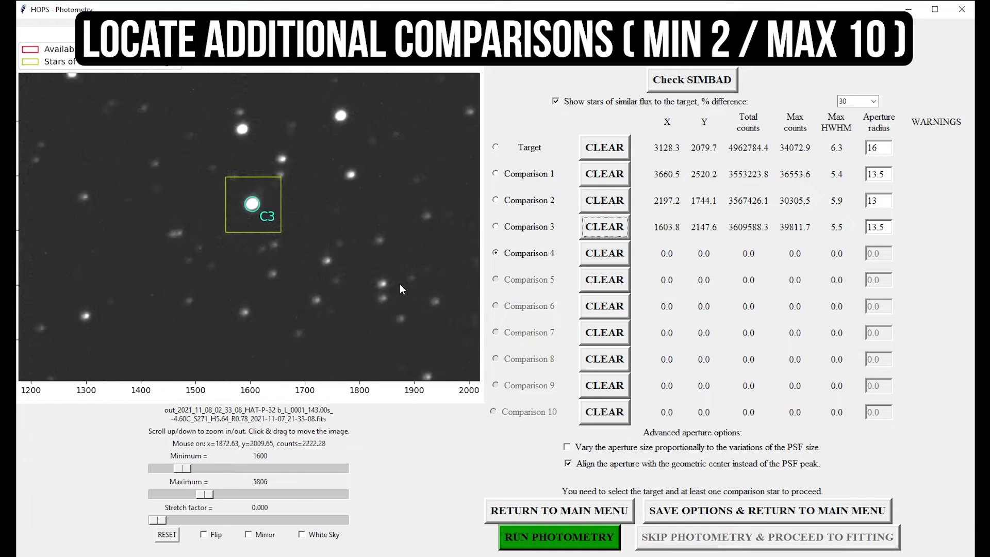
Set the percentage difference for showing stars of similar flux to the target to 40
scroll(400, 283, "down", 8)
left_click(873, 101)
left_click(858, 142)
Try the star at about X 2520, Y 3038 as Comparison 4 with an aperture radius of 15.5
double_click(263, 139)
scroll(263, 139, "up", 10)
left_click(883, 254)
key("BackSpace")
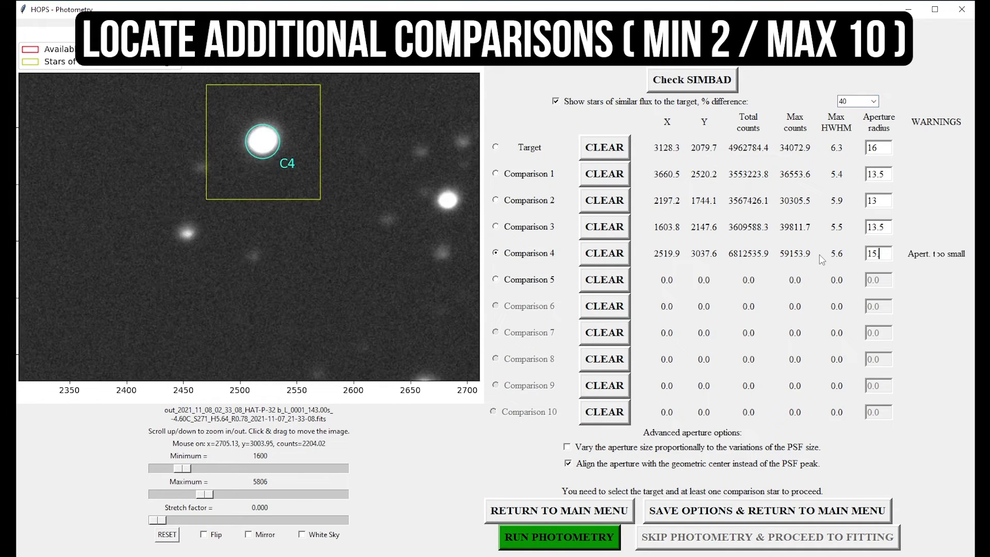
type("5")
Assign Comparison 4 to the star at about X 2476, Y 3222 with an aperture radius of 14
scroll(377, 276, "down", 5)
double_click(347, 157)
scroll(347, 157, "up", 8)
left_click(883, 254)
scroll(394, 287, "down", 8)
Mark the star at about X 2520, Y 3038 as Comparison 5 with an aperture radius of 15.5
left_click(495, 279)
double_click(401, 334)
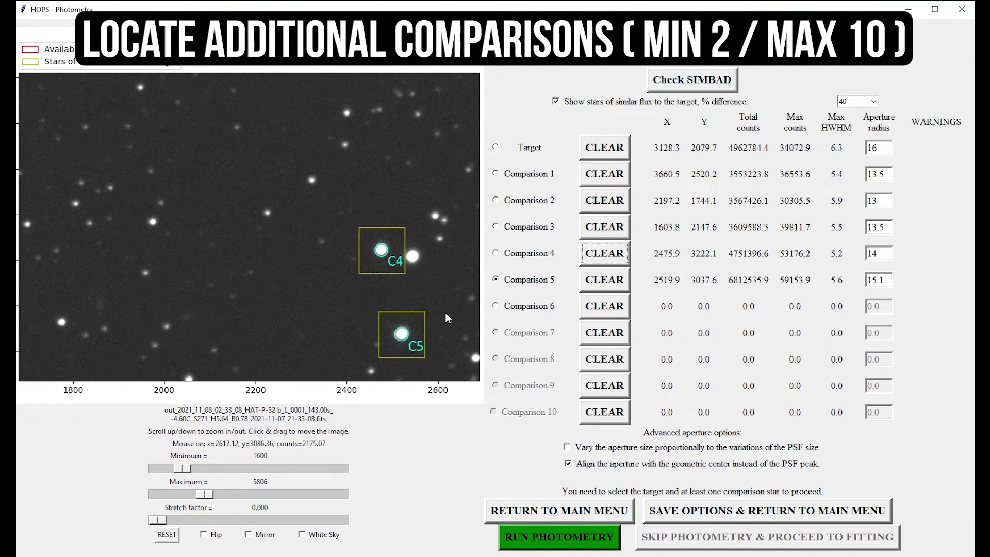
scroll(320, 268, "down", 8)
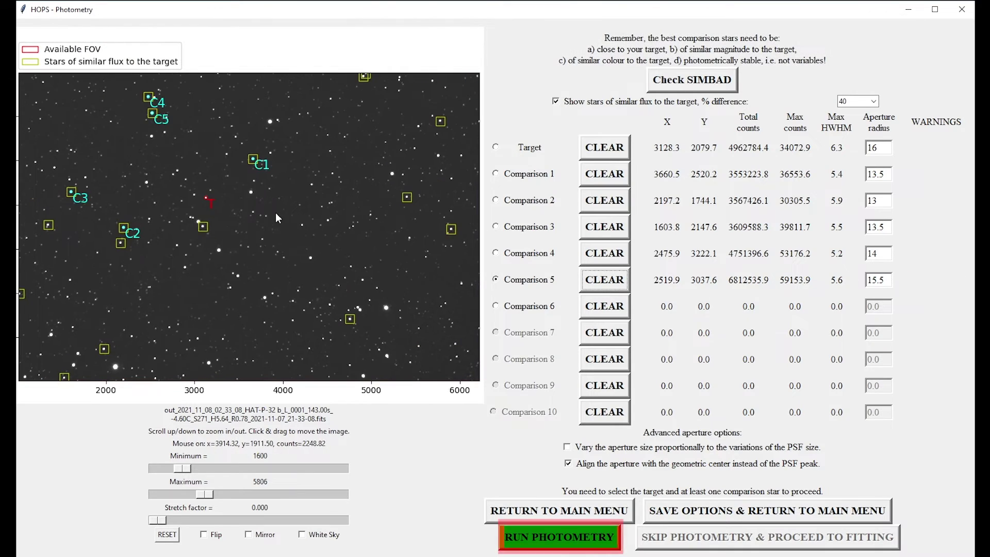
Run the photometry with the target and five comparison stars and dismiss the saved-results message
scroll(335, 300, "down", 2)
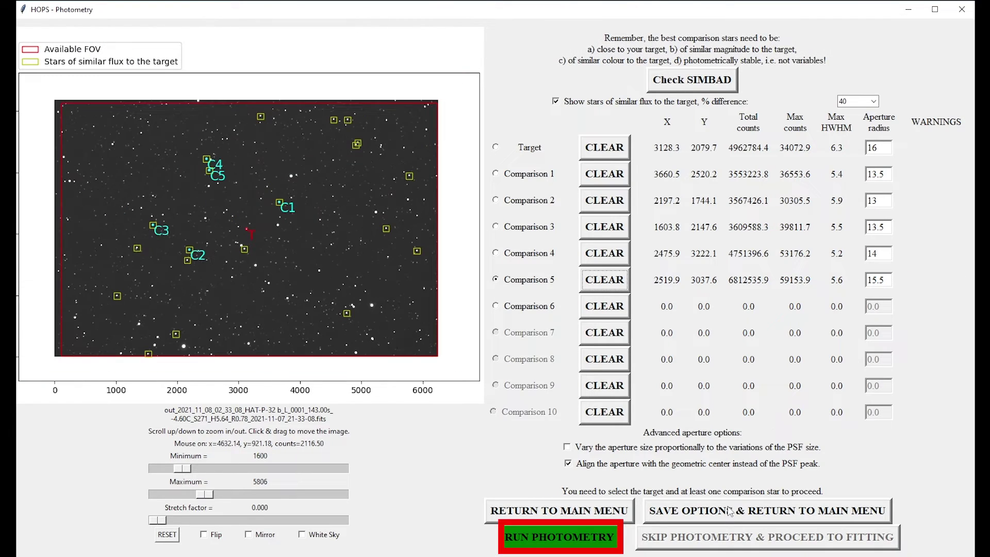
left_click(564, 536)
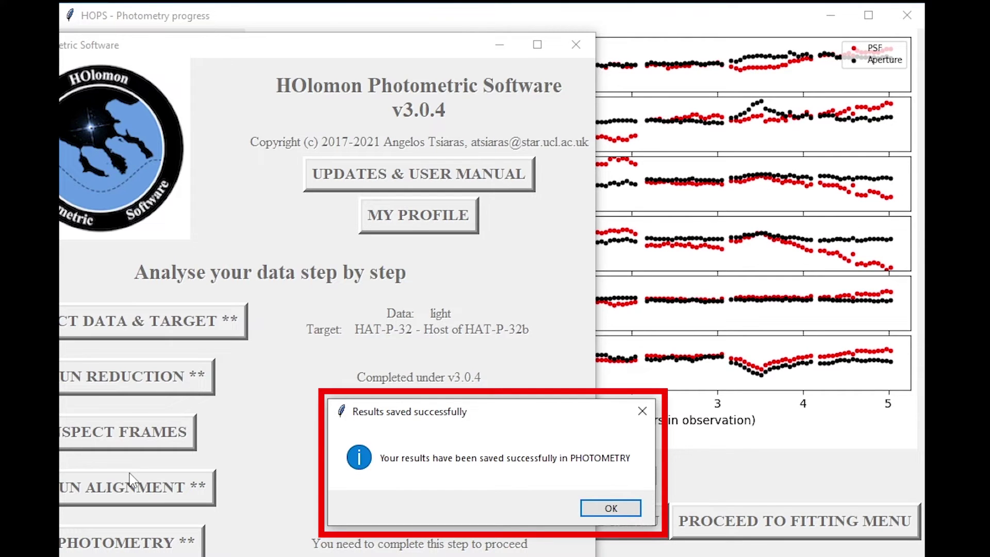
left_click(611, 509)
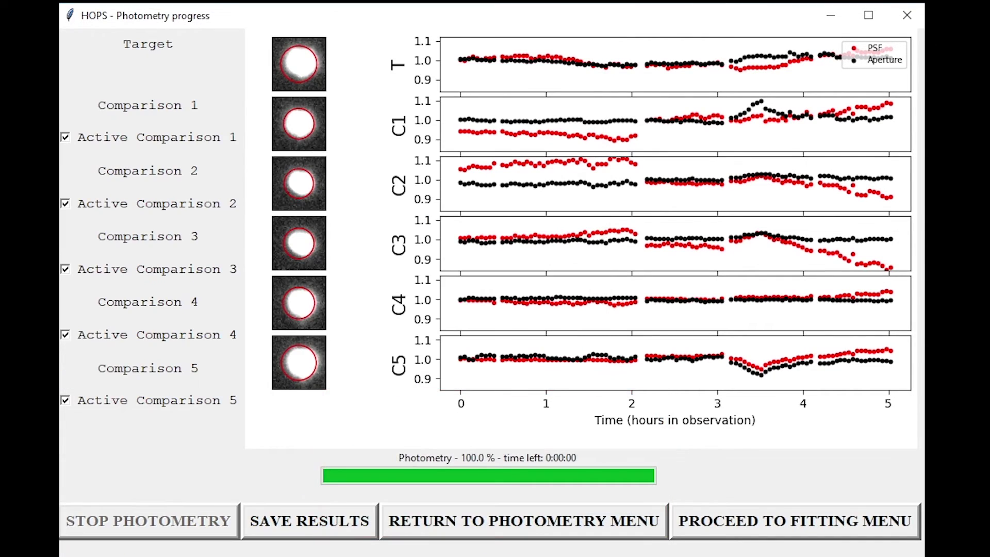
Switch to File Explorer, examine the PHOTOMETRY output files inside the light folder, and return to the photometry results
key("alt+Tab")
left_click(225, 283)
double_click(267, 337)
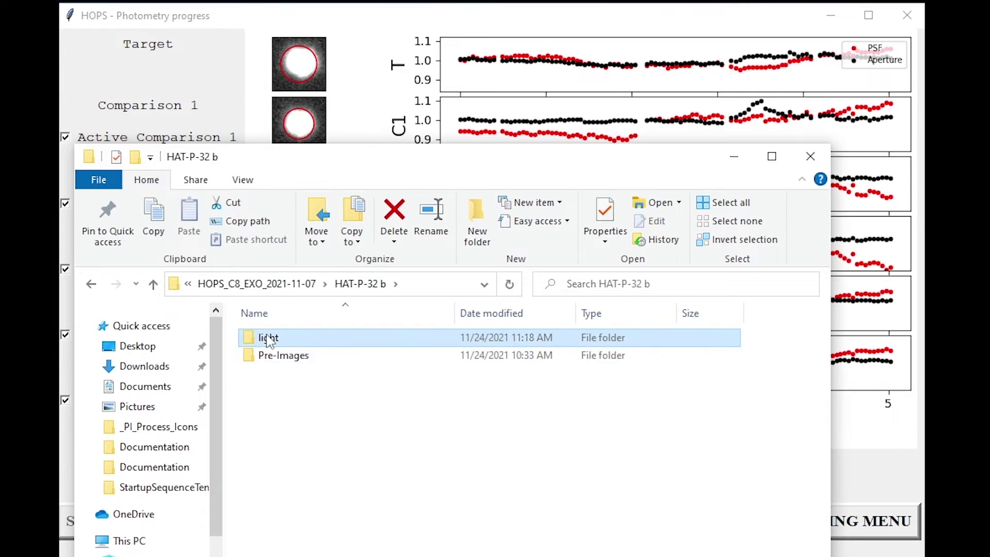
double_click(304, 341)
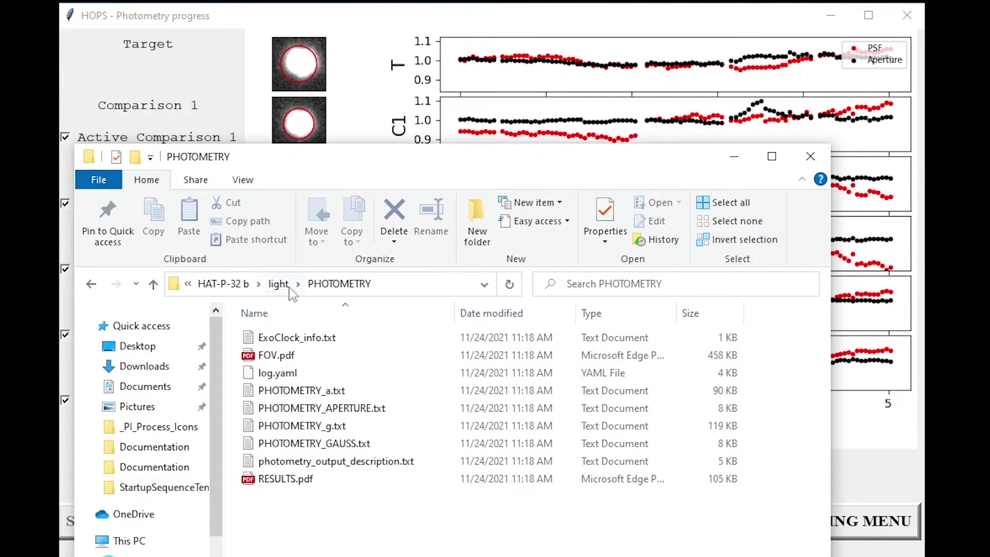
left_click(283, 285)
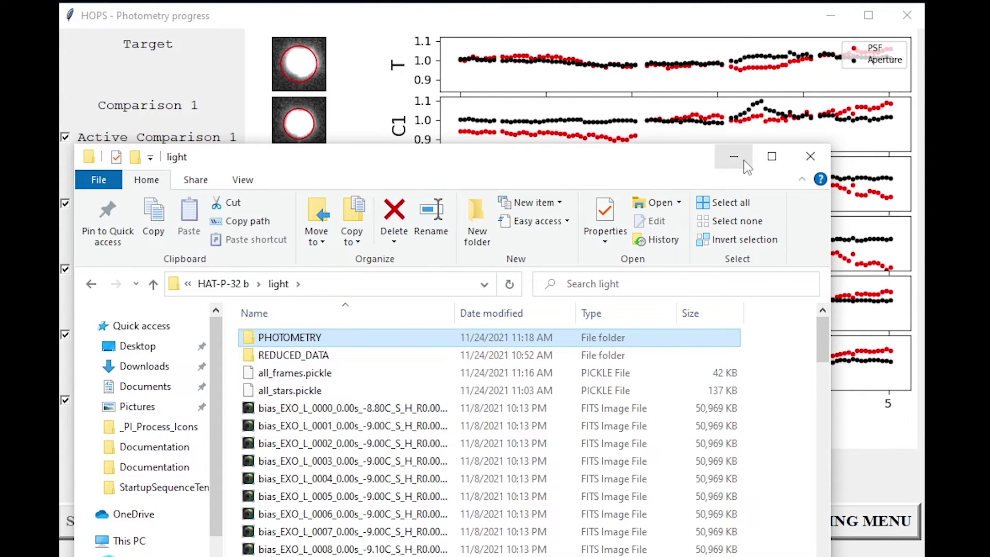
left_click(734, 157)
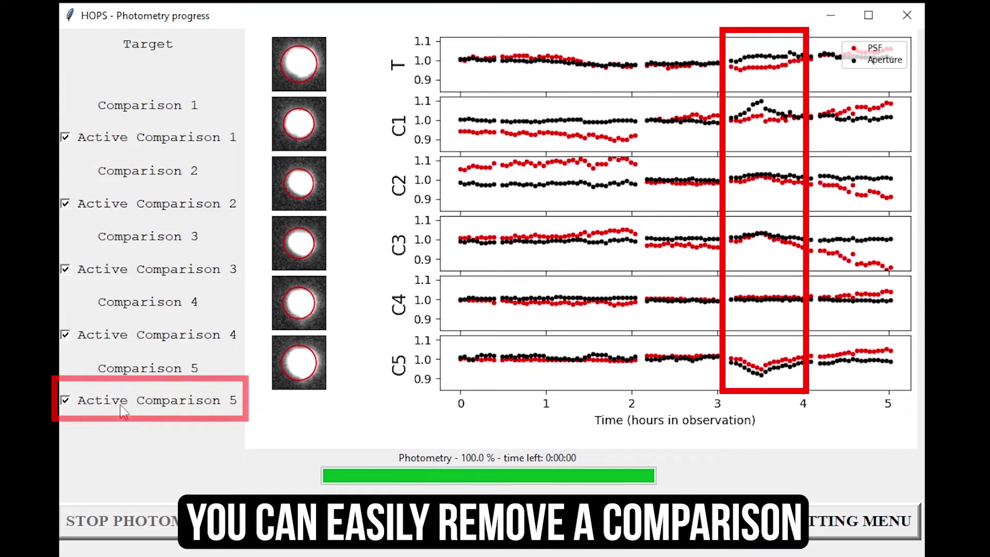
Deactivate Comparison 5, Comparison 1 and Comparison 2 in the photometry results
left_click(66, 402)
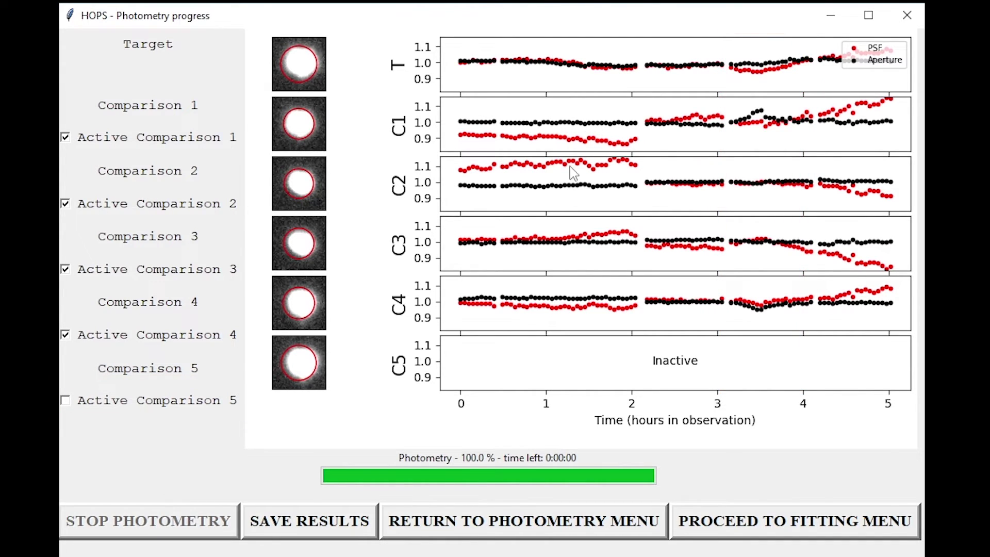
left_click(66, 137)
left_click(66, 203)
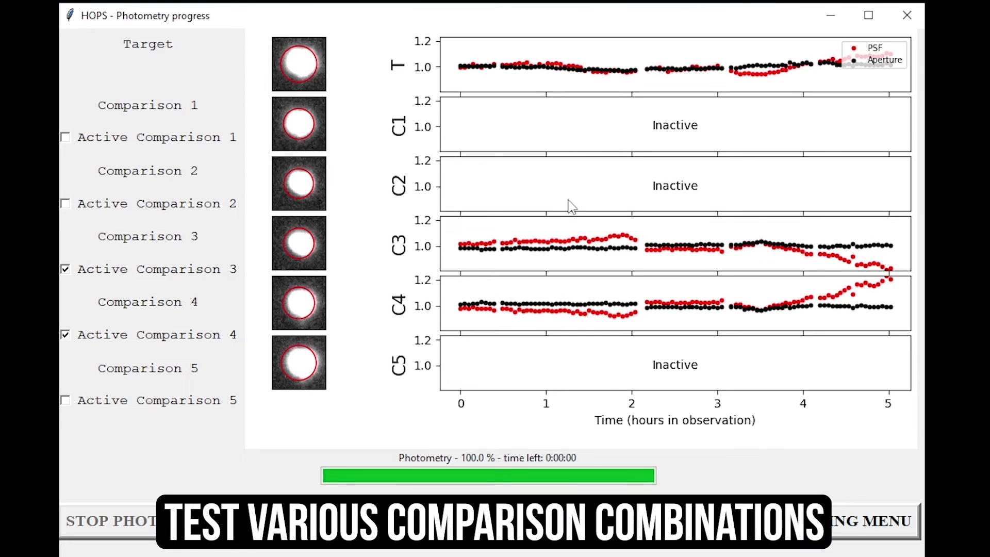
Test combinations by toggling Comparisons 5 and 2, and reactivate Comparisons 1, 2 and 5
left_click(66, 402)
left_click(66, 400)
left_click(66, 203)
left_click(65, 203)
left_click(65, 138)
left_click(66, 203)
left_click(66, 401)
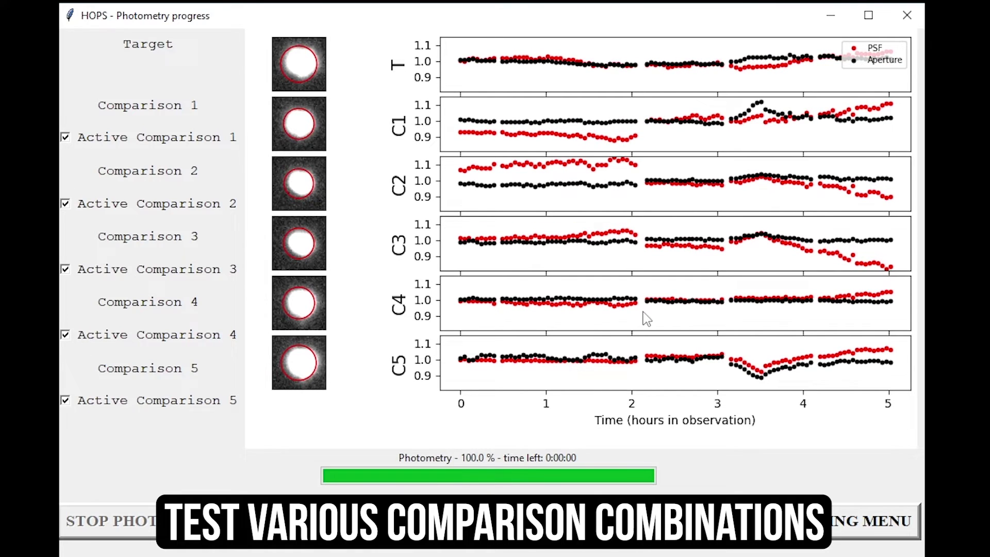
Deactivate Comparisons 1, 5 and 2 so that only Comparisons 3 and 4 are used
left_click(66, 138)
left_click(66, 401)
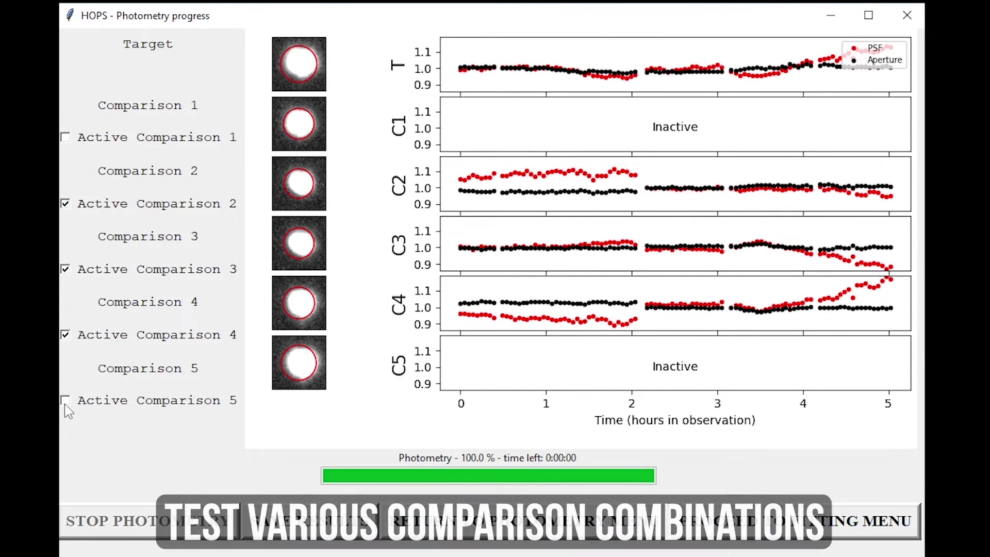
left_click(65, 203)
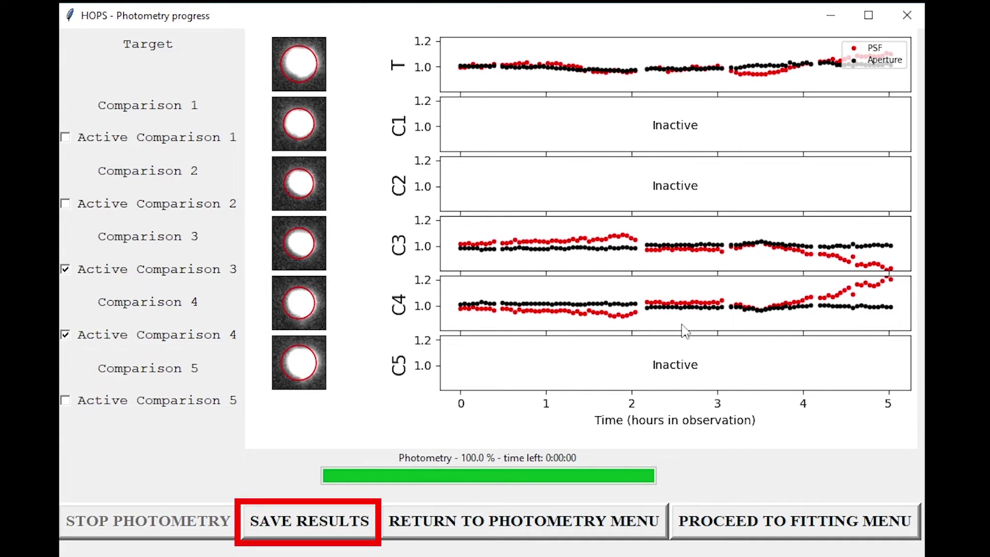
Save the photometry results with only Comparisons 3 and 4 active, and check the saved output folder in File Explorer
left_click(324, 531)
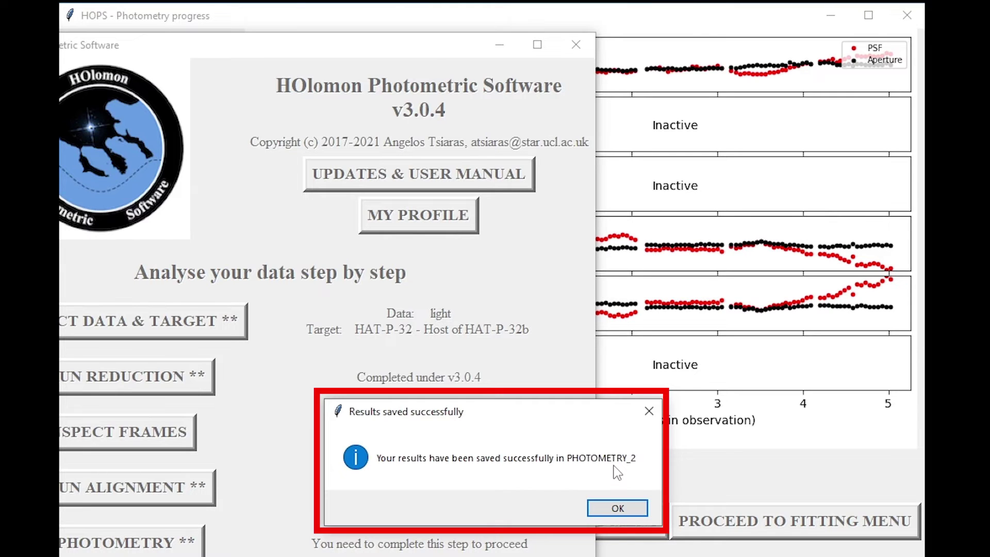
left_click(618, 508)
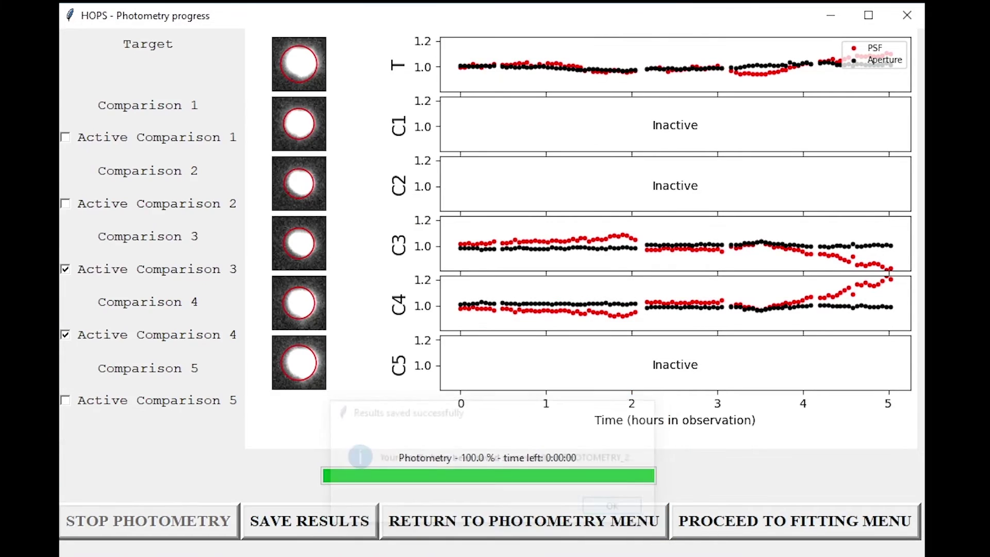
left_click(139, 556)
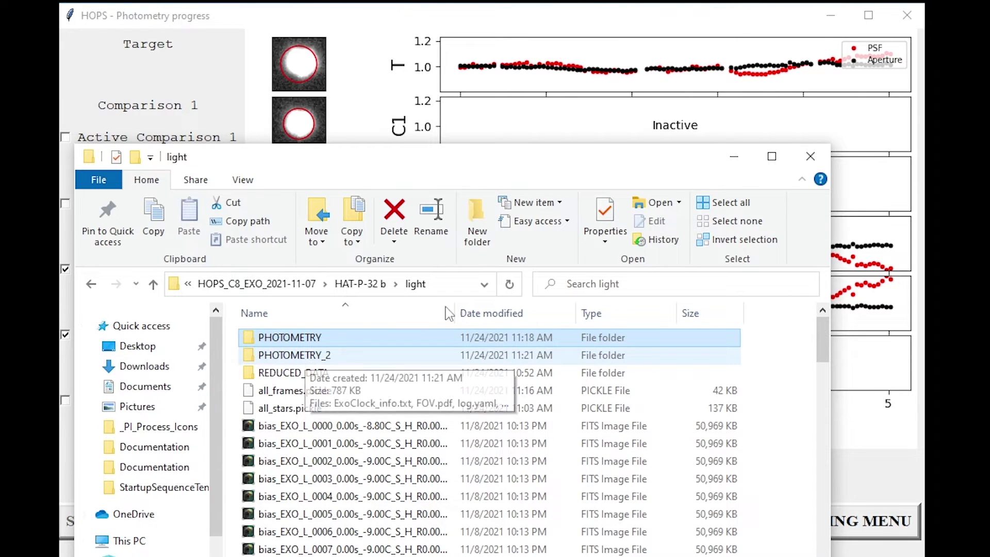
left_click(738, 161)
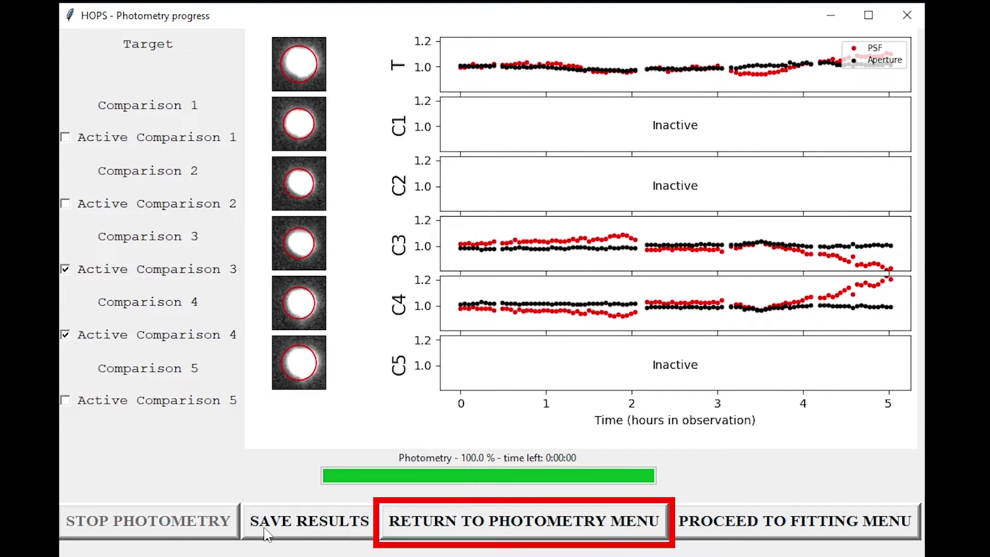
Return to the photometry setup and replace Comparison 5 with the similar-flux star close to the target at about X 3091, Y 1755
left_click(527, 527)
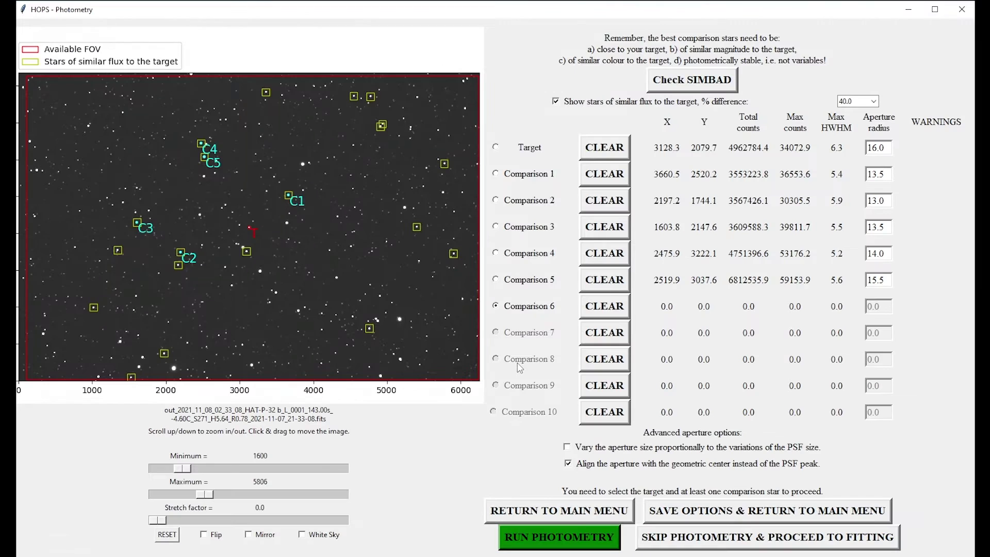
left_click(607, 287)
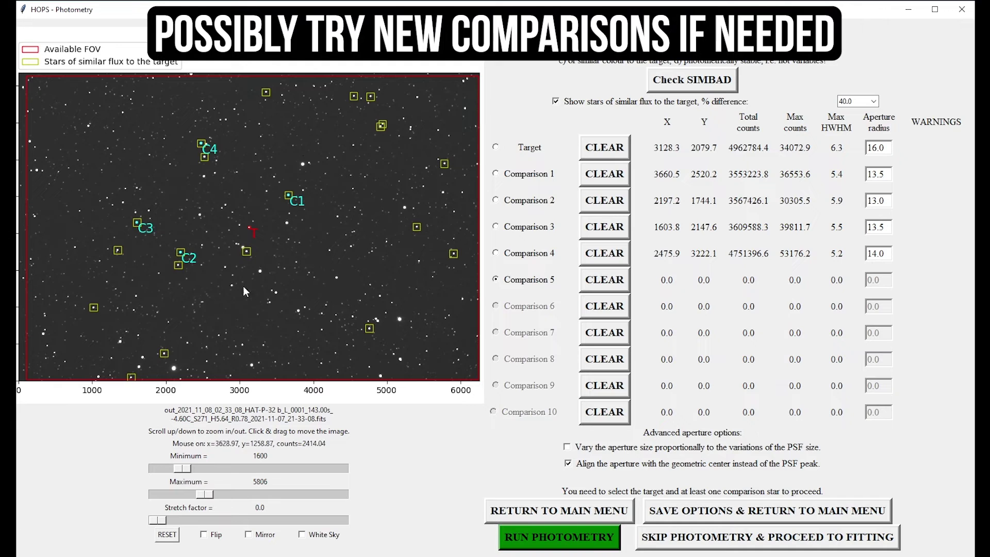
scroll(245, 255, "up", 5)
left_click(261, 248)
scroll(206, 227, "up", 1)
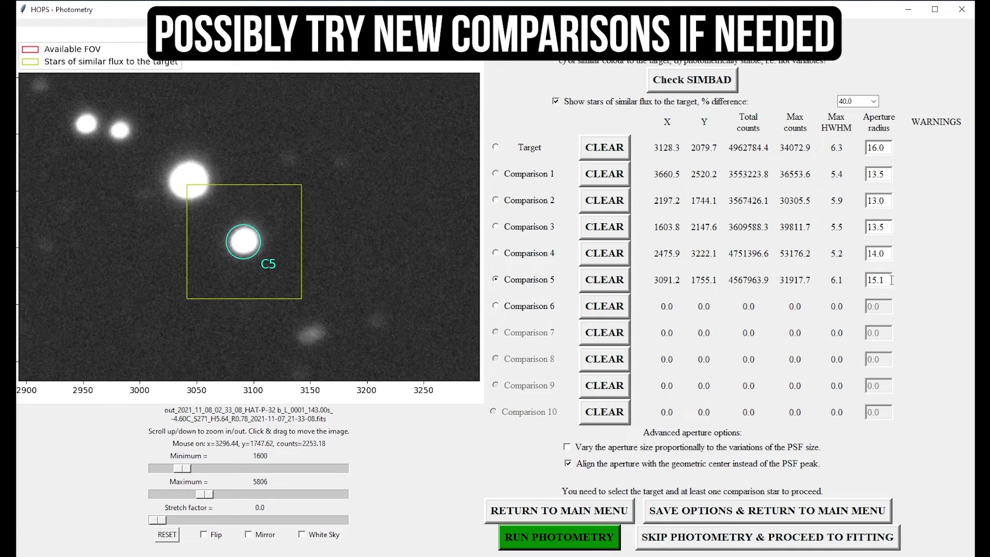
Set the aperture radius to 16 for Comparison 5 and 17 for the target
scroll(147, 201, "down", 2)
left_click_drag(194, 112, 262, 239)
scroll(261, 217, "up", 5)
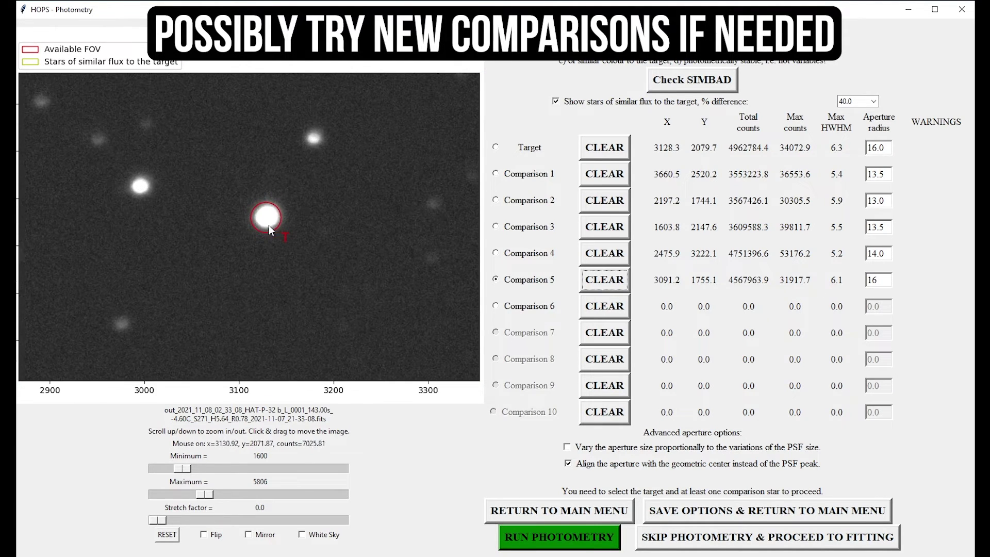
double_click(880, 148)
type("17")
key("Tab")
Turn off aligning the aperture with the geometric center, check the Comparison 1 aperture and run the photometry
left_click(569, 464)
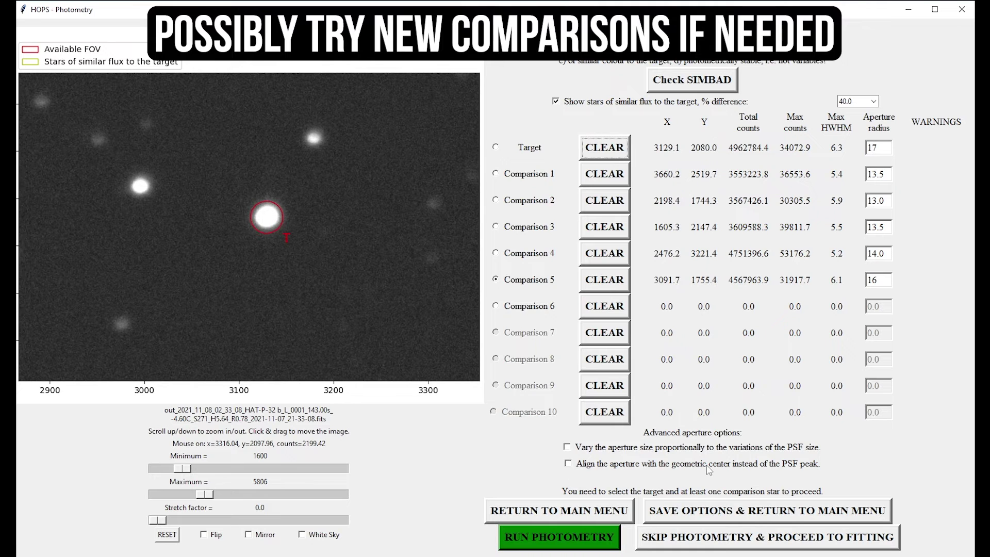
scroll(202, 240, "down", 3)
scroll(333, 139, "up", 4)
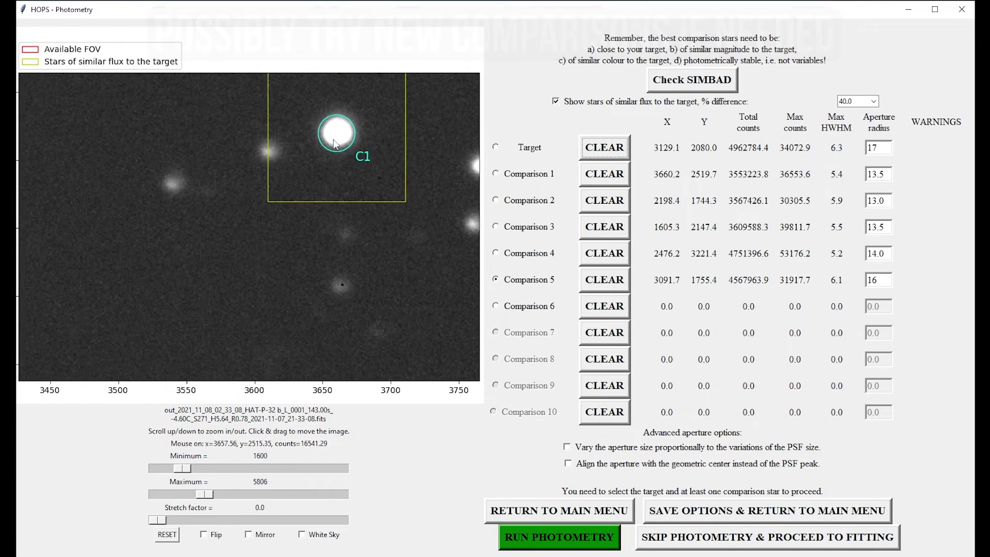
scroll(334, 139, "down", 1)
scroll(338, 281, "down", 2)
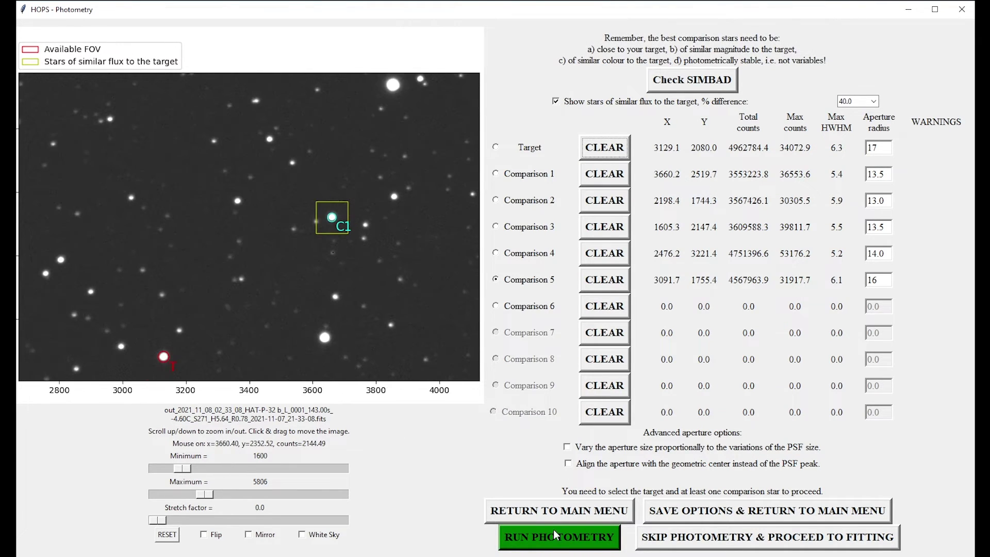
left_click(580, 530)
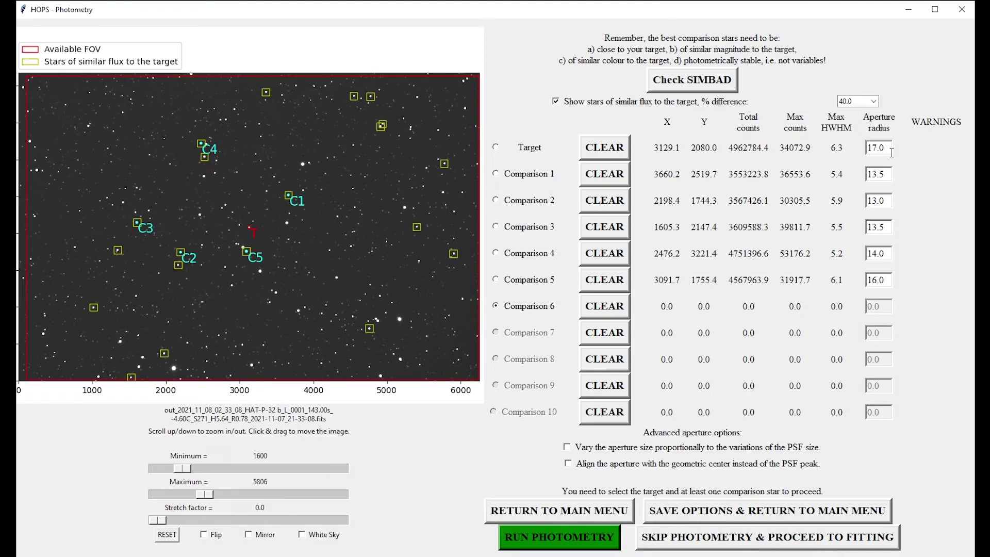
Set the aperture radii to 18 for the target, 15.5 for Comparison 1, 15.0 for Comparison 2 and 15.5 for Comparison 3
left_click(878, 175)
key("BackSpace")
type("5")
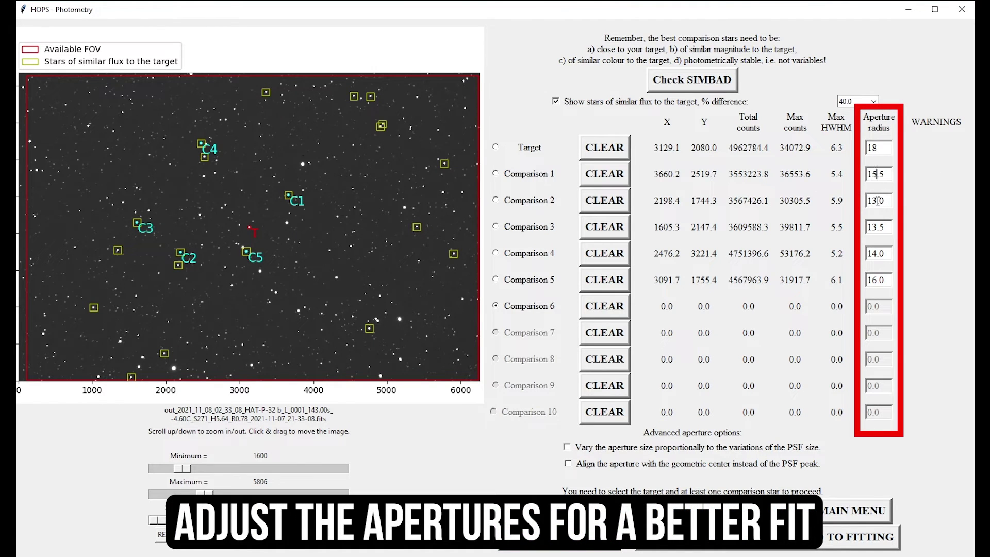
left_click(878, 202)
key("BackSpace")
type("5")
left_click(878, 227)
key("BackSpace")
type("5")
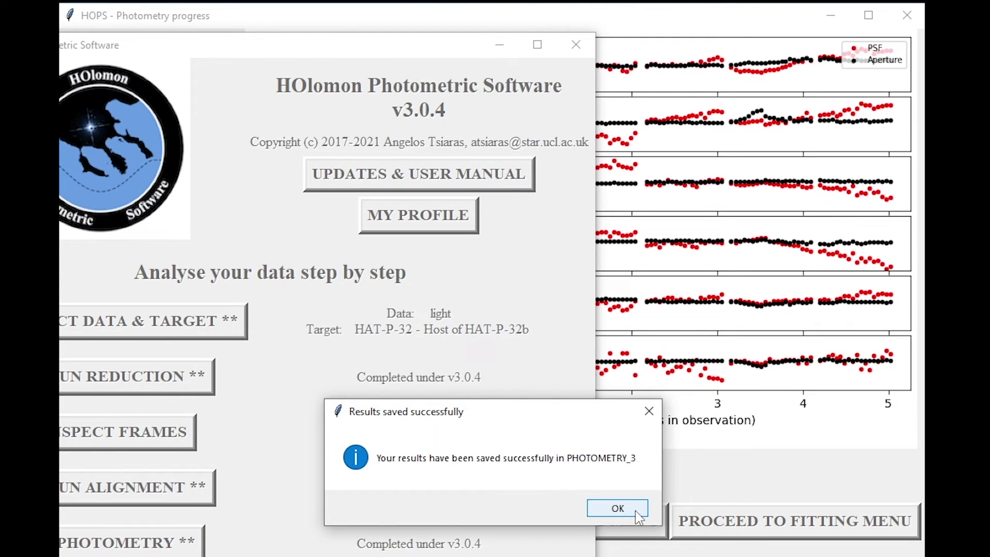
Acknowledge the saved photometry results and deactivate Comparisons 1, 2 and 5
left_click(638, 511)
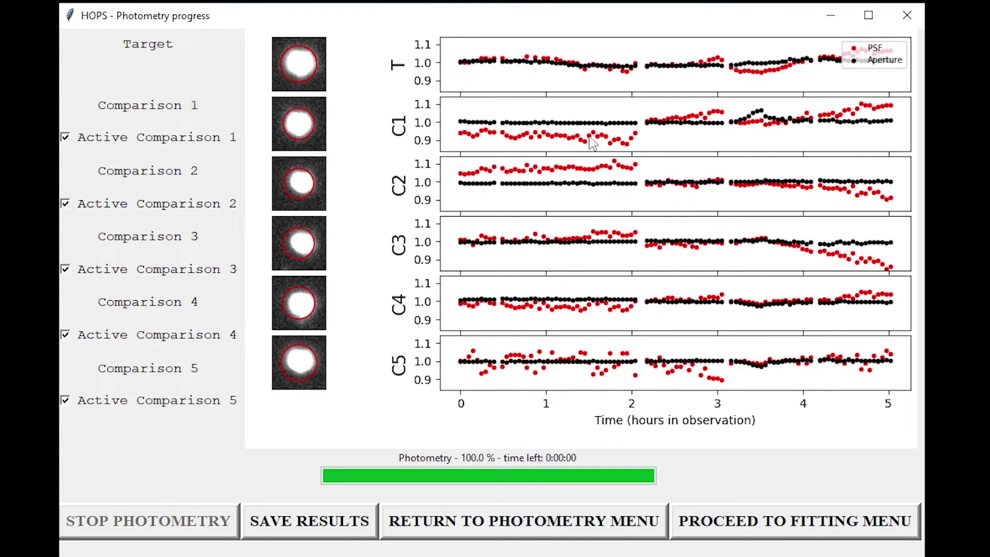
left_click(65, 137)
left_click(65, 204)
left_click(65, 401)
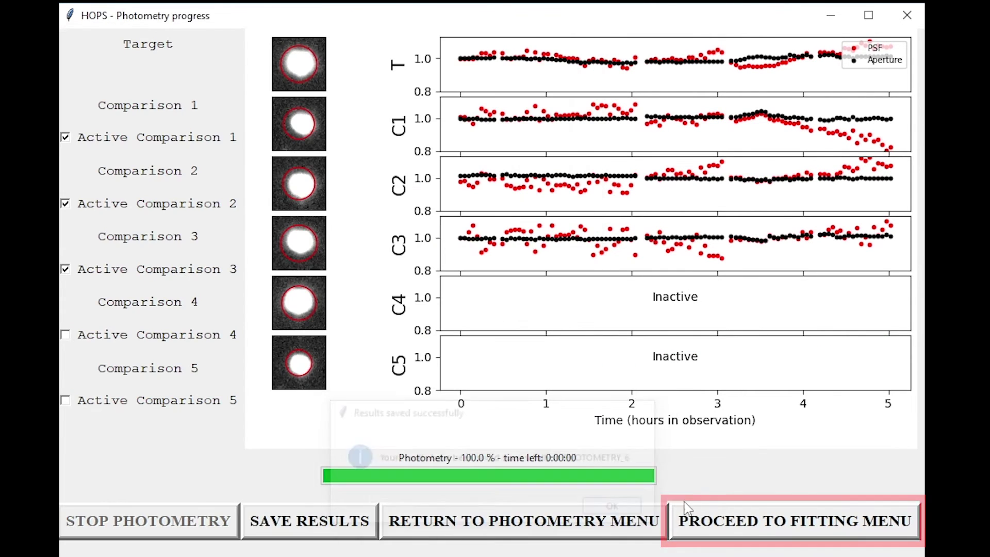
Proceed to exoplanet fitting and load the light-curve file PHOTOMETRY\PHOTOMETRY_APERTURE.txt
left_click(786, 522)
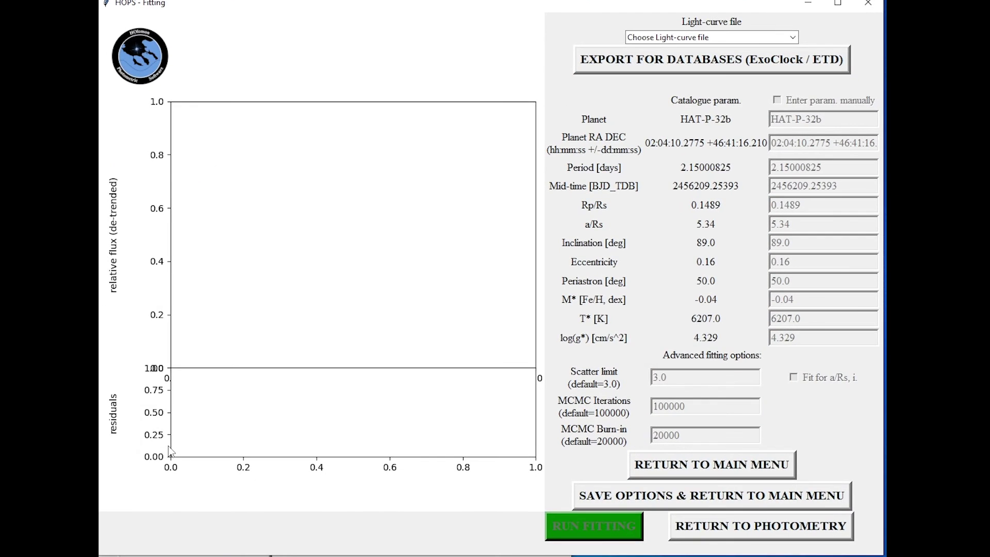
left_click(792, 37)
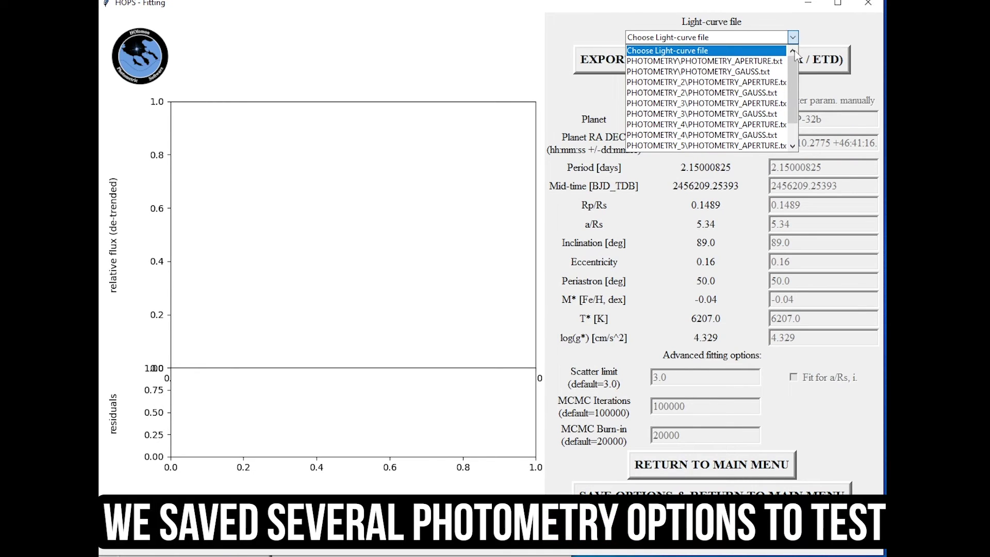
mouse_move(793, 67)
left_mouse_down()
mouse_move(795, 107)
mouse_move(792, 65)
left_mouse_up()
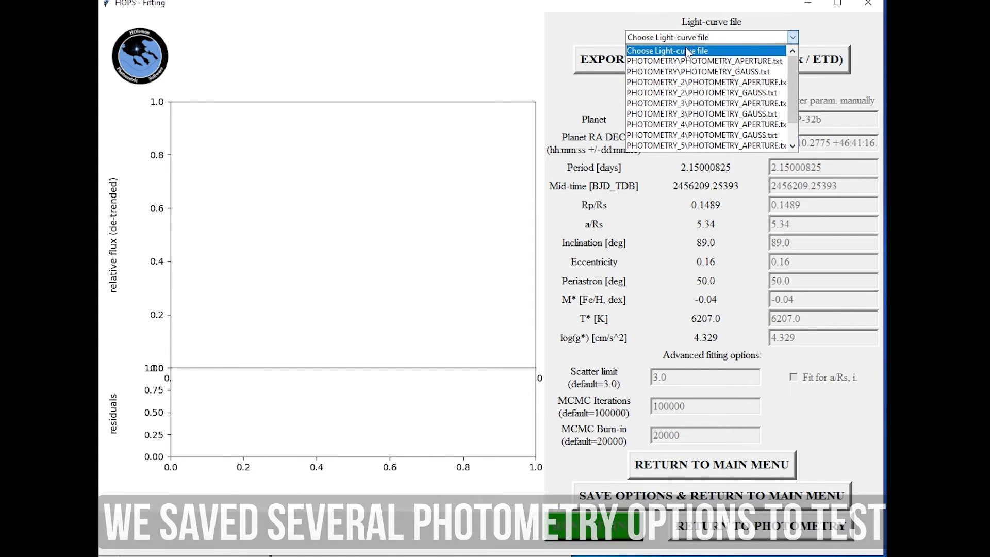
left_click(717, 60)
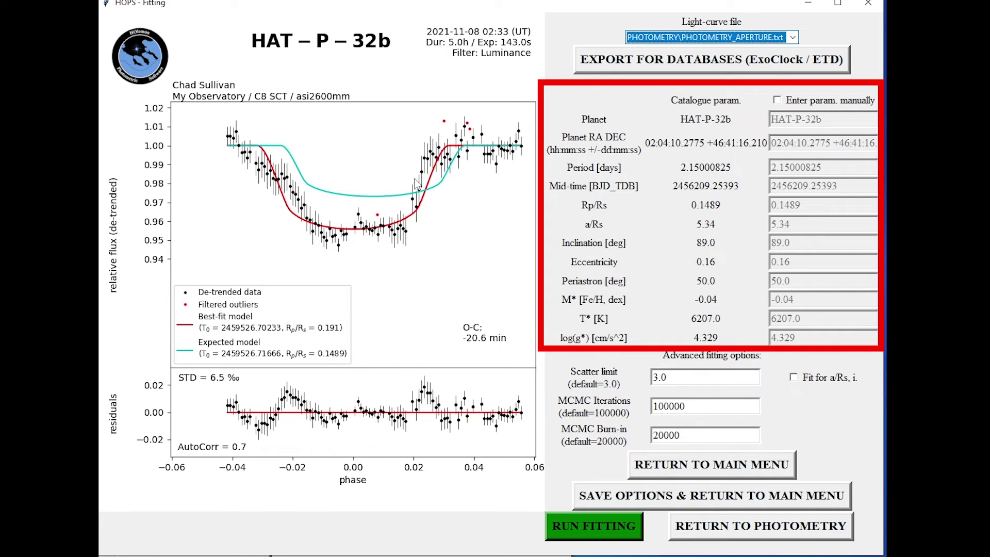
Preview the model fits for the PHOTOMETRY Gauss, PHOTOMETRY_2 aperture and Gauss, and PHOTOMETRY_3 aperture light curves
left_click(730, 39)
left_click(738, 70)
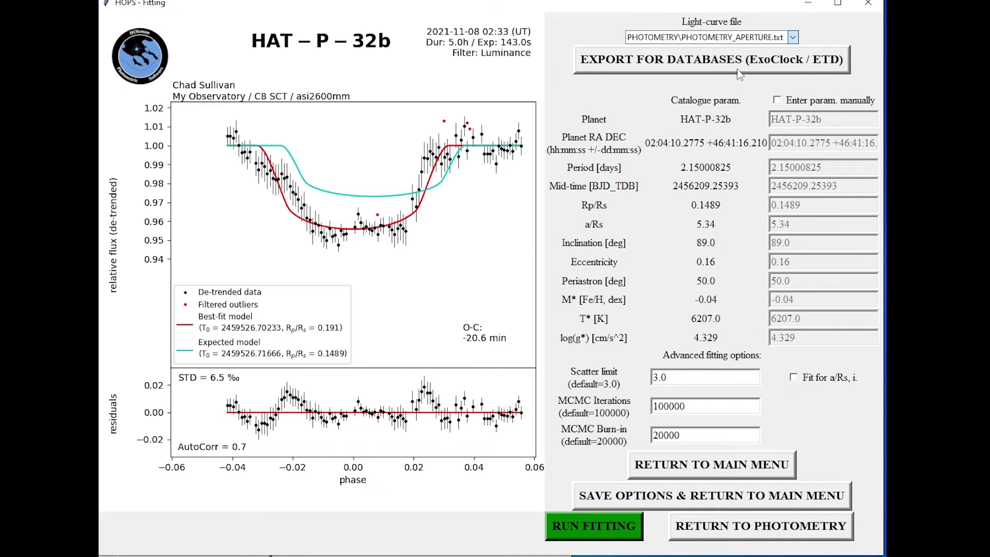
left_click(743, 41)
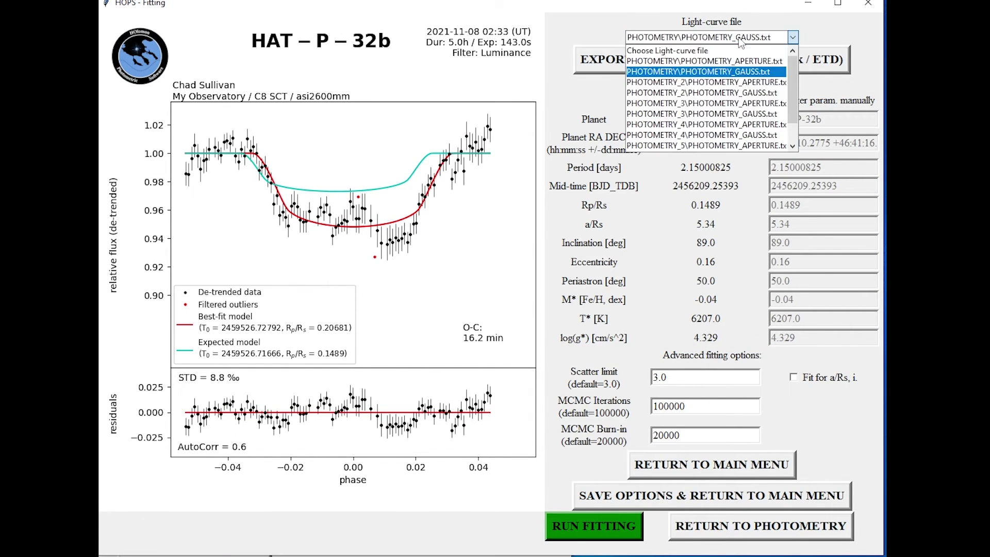
left_click(743, 82)
left_click(735, 38)
left_click(736, 90)
left_click(735, 39)
left_click(732, 101)
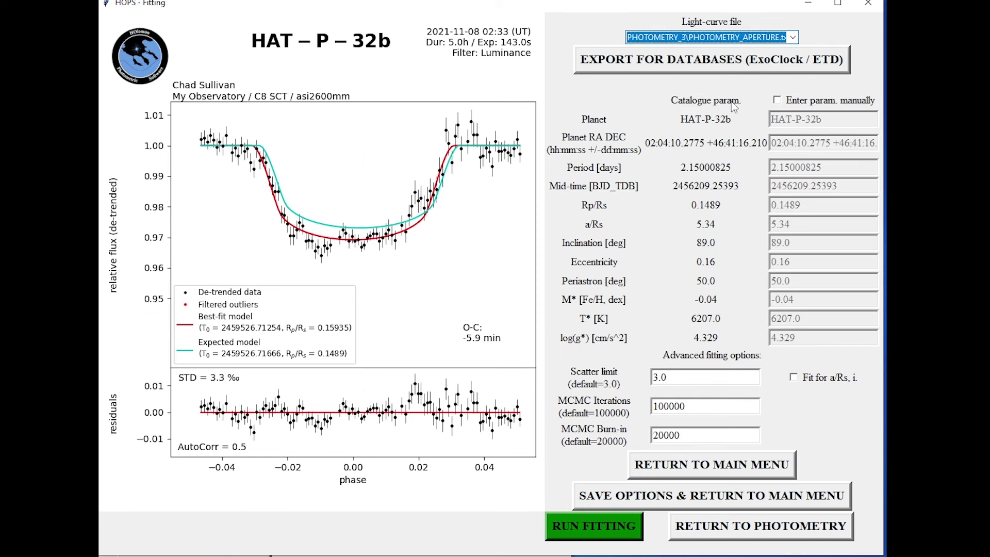
Preview the model fits for the PHOTOMETRY_3 Gauss, PHOTOMETRY_4 aperture and Gauss, and PHOTOMETRY_5 and PHOTOMETRY_6 aperture light curves
left_click(677, 39)
left_click(707, 108)
left_click(708, 39)
left_click(715, 123)
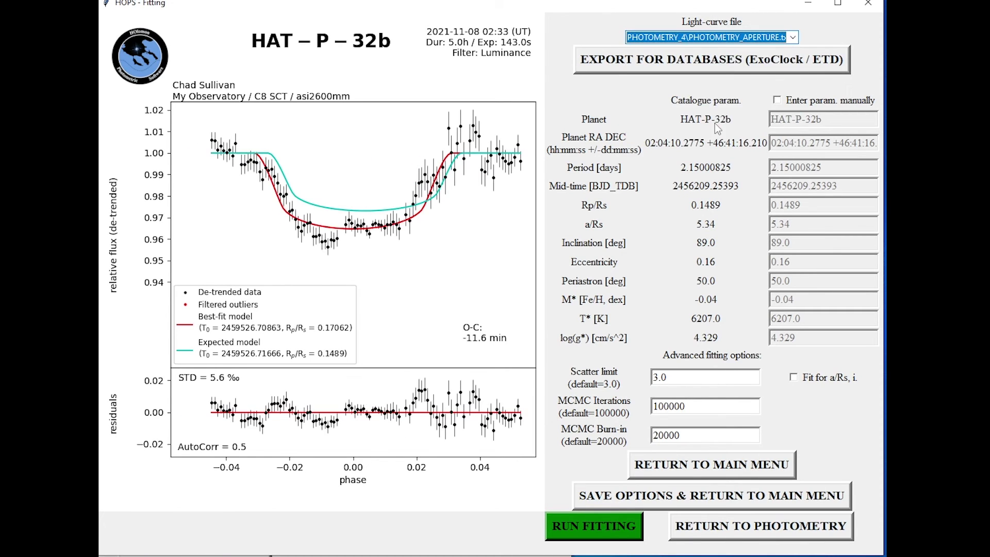
left_click(712, 38)
left_click(707, 136)
left_click(712, 38)
left_click(718, 145)
left_click(727, 38)
scroll(720, 138, "down", 1)
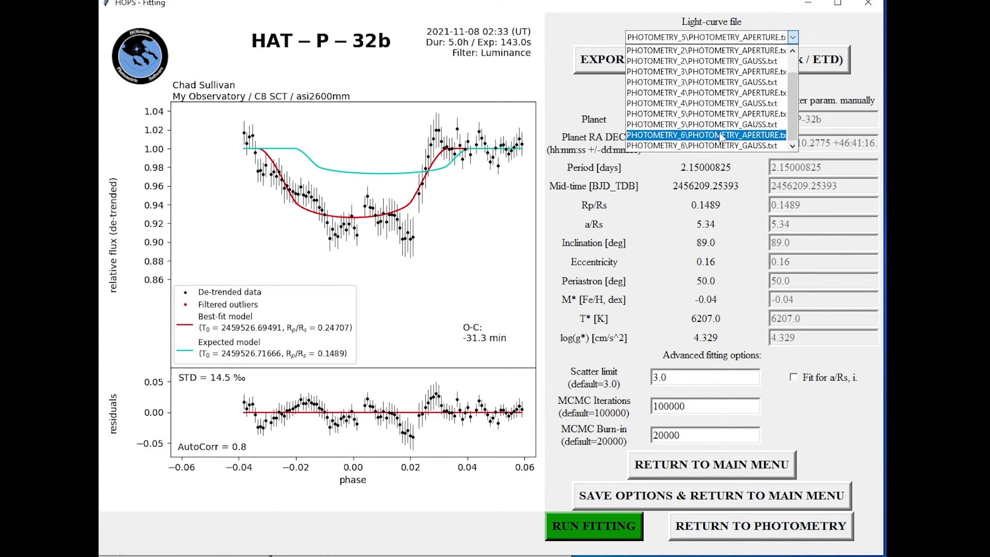
left_click(715, 137)
Compare the PHOTOMETRY_3 Gauss light curve again with the PHOTOMETRY_4 aperture light curve
left_click(672, 39)
left_click(685, 78)
left_click(691, 38)
left_click(701, 89)
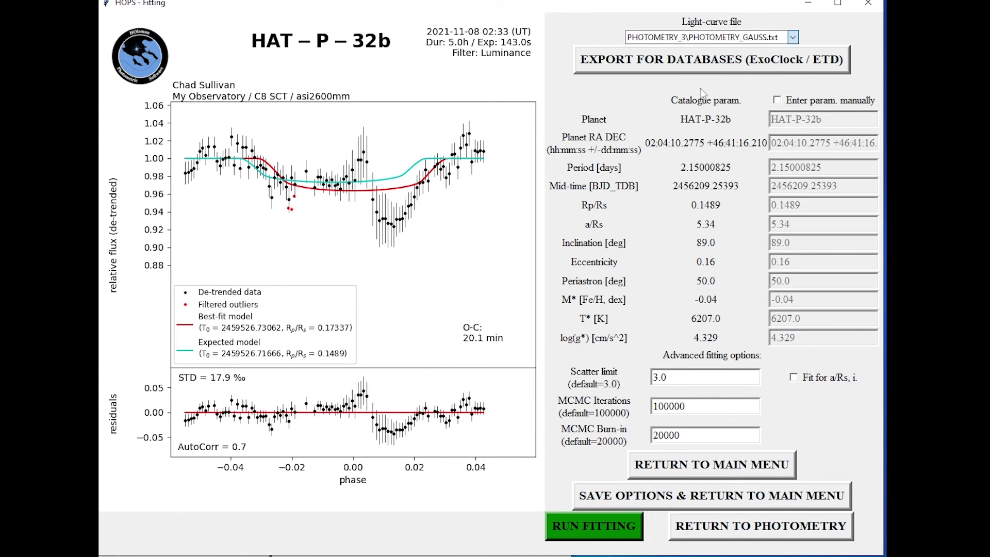
Recheck the PHOTOMETRY and PHOTOMETRY_2 aperture light curves, and select PHOTOMETRY_3\PHOTOMETRY_APERTURE.txt for fitting
left_click(719, 38)
scroll(716, 56, "up", 1)
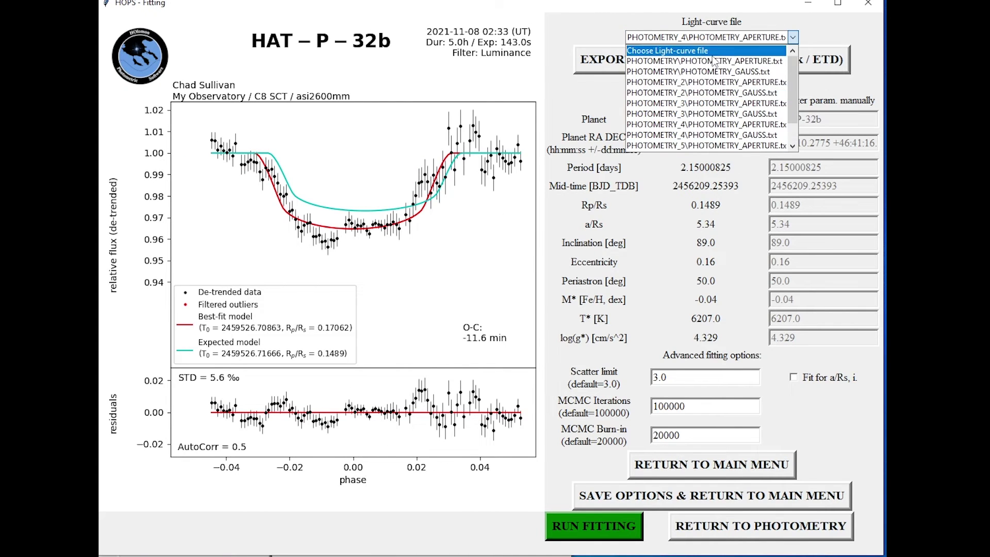
left_click(715, 61)
left_click(713, 39)
left_click(714, 83)
left_click(717, 38)
left_click(718, 104)
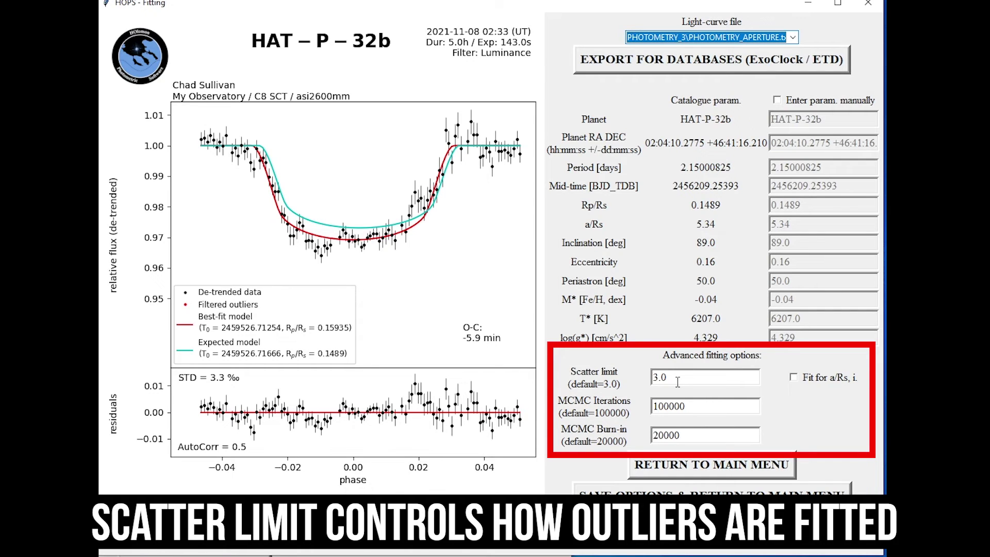
Try scatter limits of 4, 5 and 2 on the PHOTOMETRY_3 aperture light curve
left_click_drag(677, 382, 630, 376)
type("4")
key("Tab")
type("5")
key("Tab")
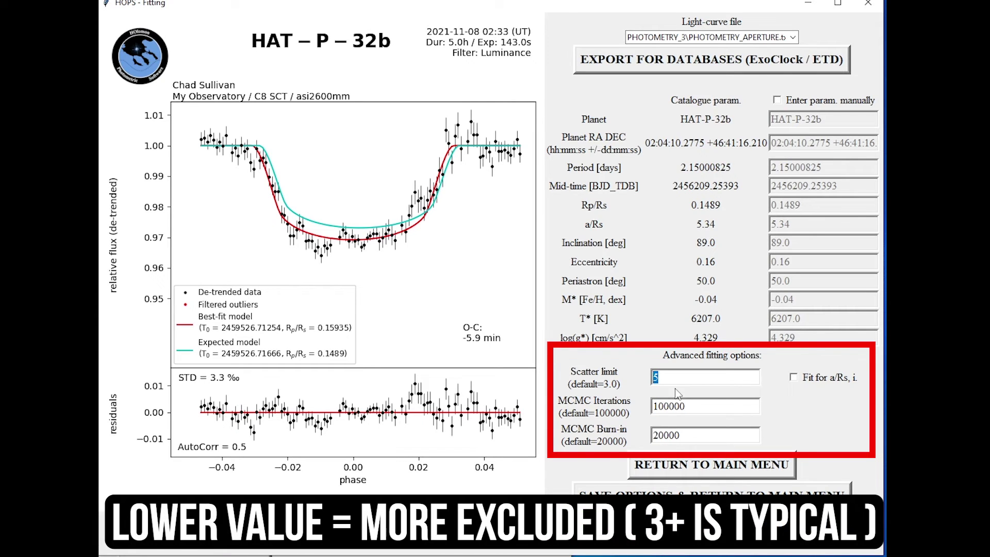
type("2")
key("Tab")
Set the scatter limit to 3, run the fitting and acknowledge the saved results
left_click_drag(681, 380, 630, 373)
type("3")
key("Tab")
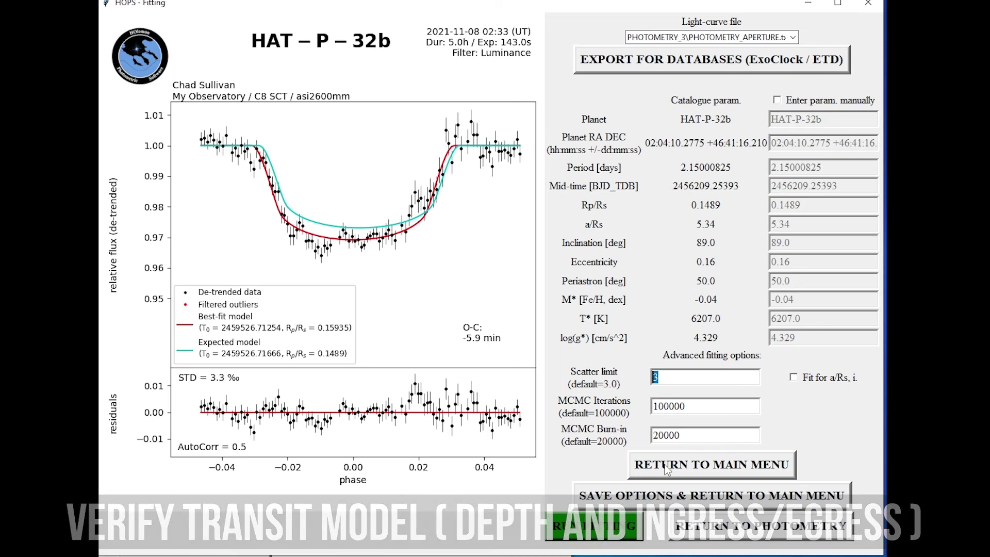
left_click(601, 524)
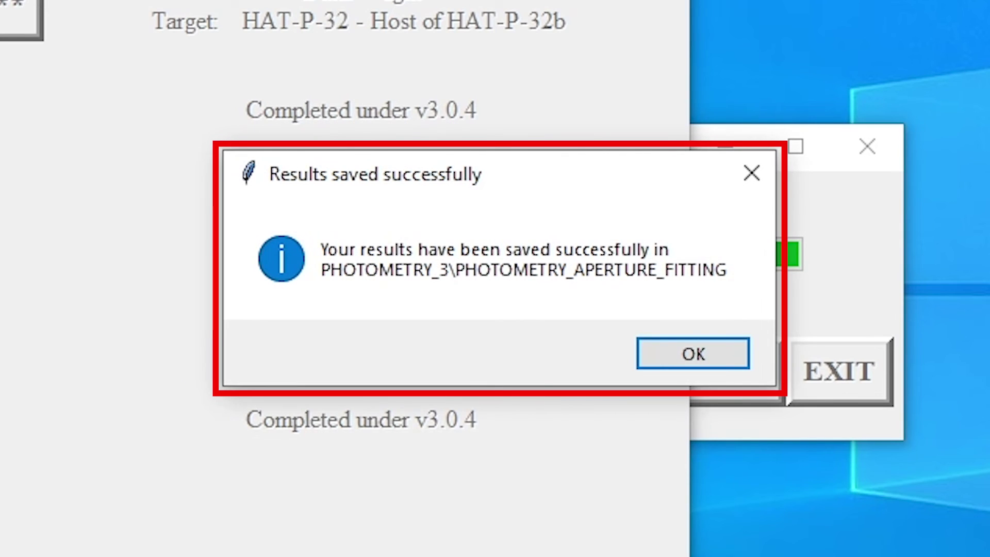
left_click(722, 367)
left_click(711, 364)
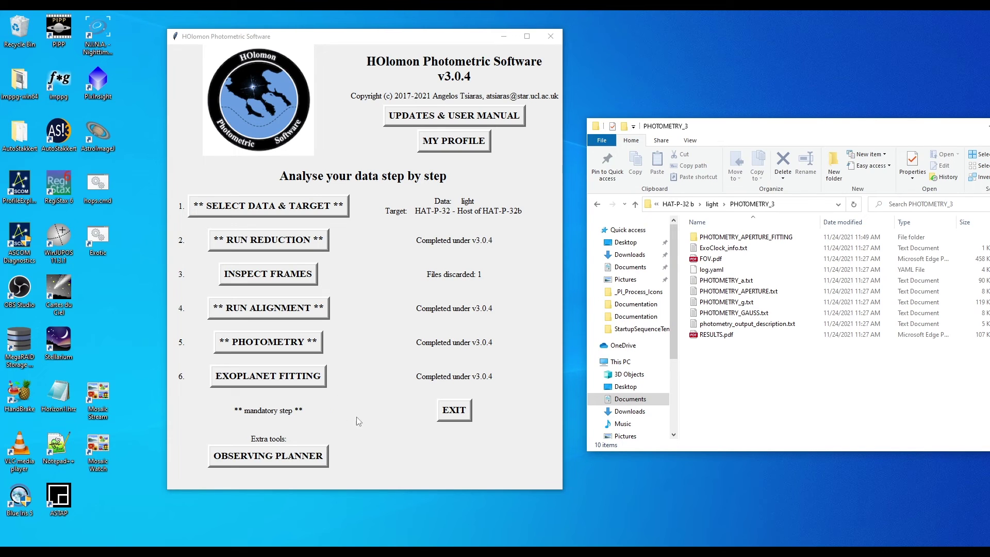
Exit HOPS and go up to the light folder in File Explorer
left_click(454, 413)
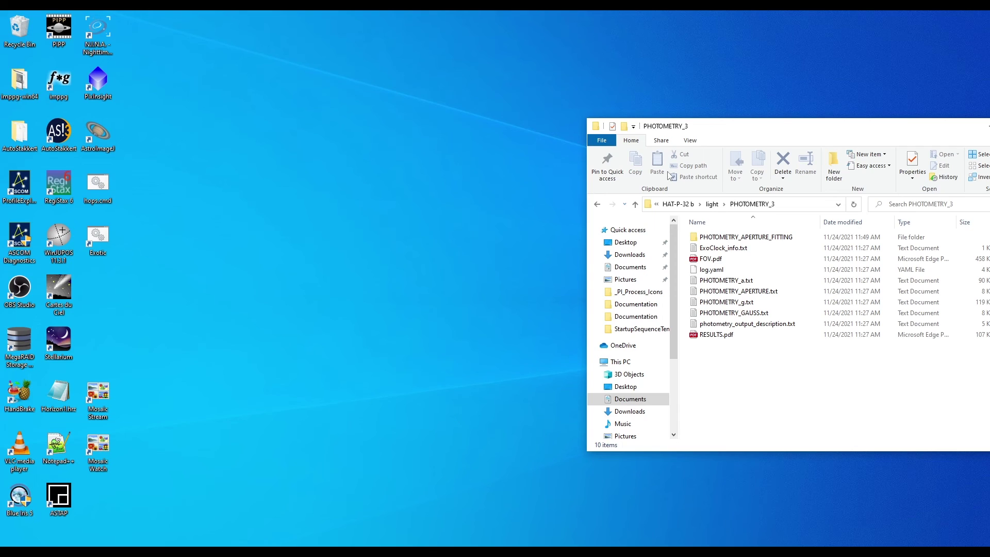
left_click_drag(759, 127, 394, 107)
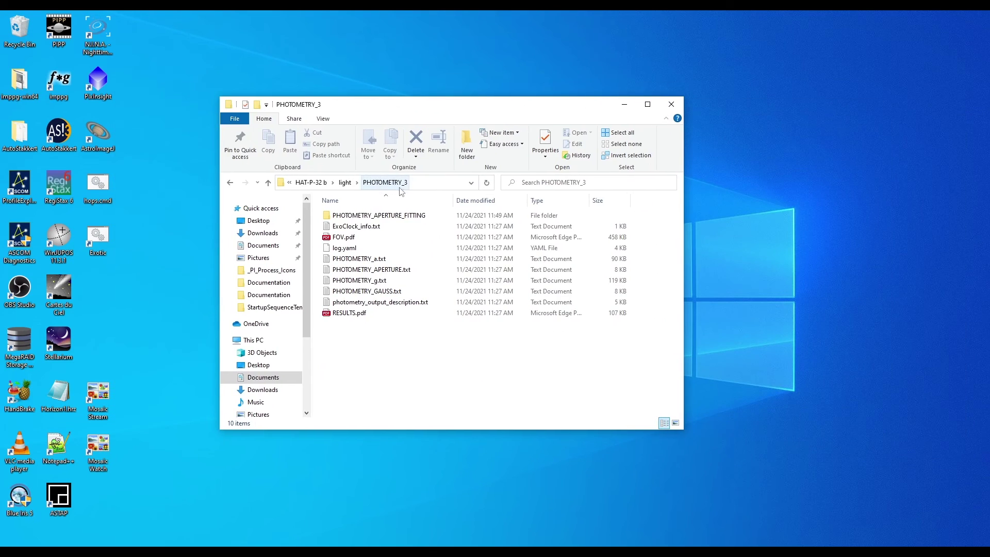
left_click(345, 183)
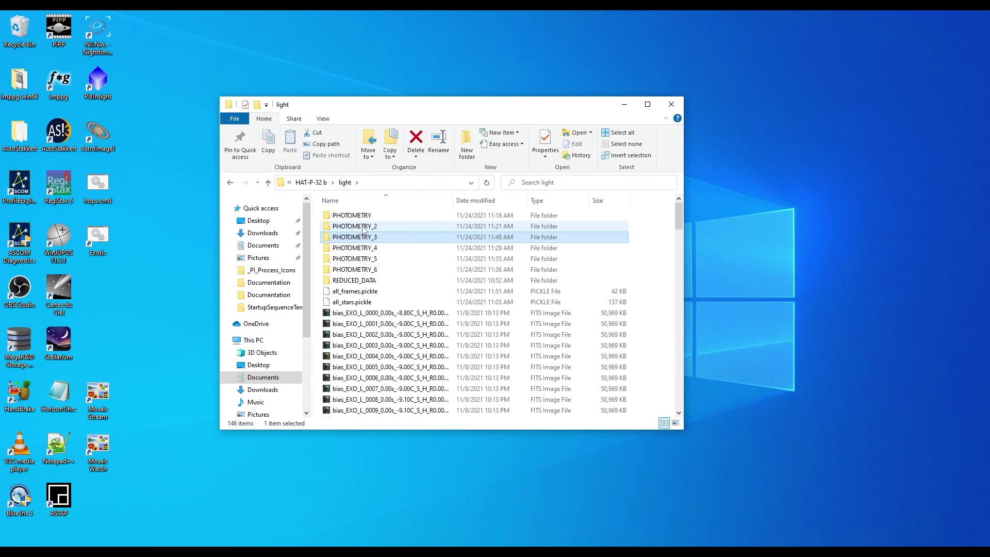
Open the PHOTOMETRY_APERTURE_FITTING folder inside PHOTOMETRY_3 and view the detrended_model.jpg and full_model.jpg plots
double_click(373, 239)
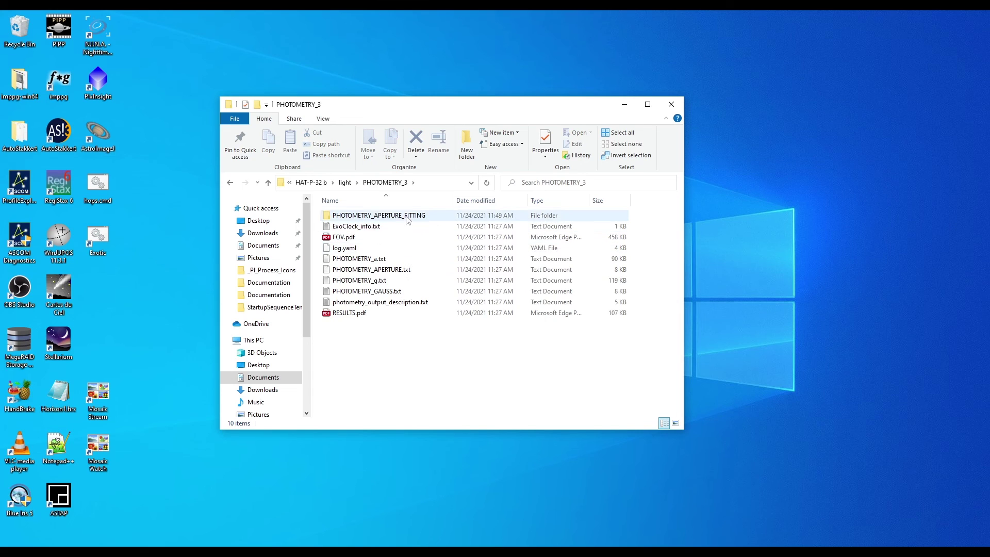
mouse_move(410, 219)
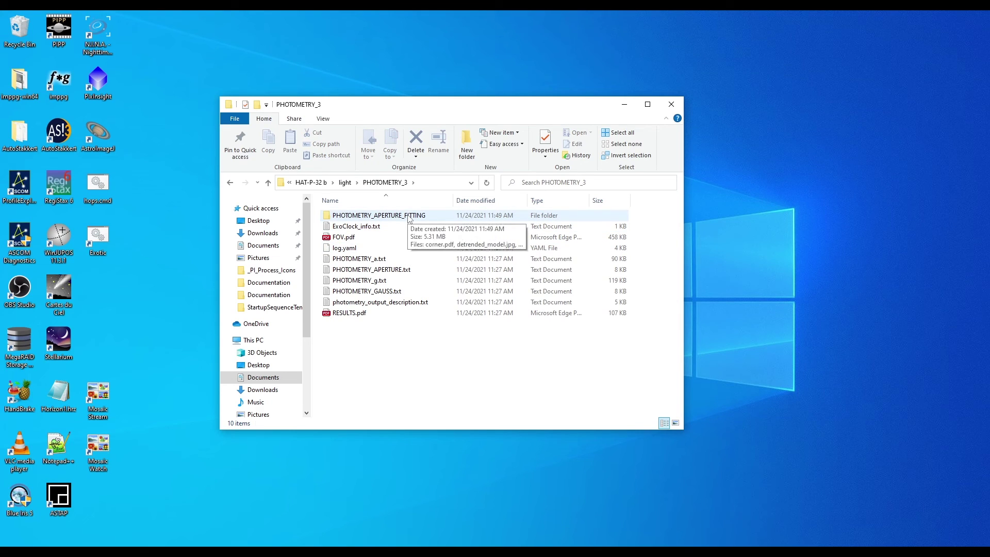
double_click(410, 216)
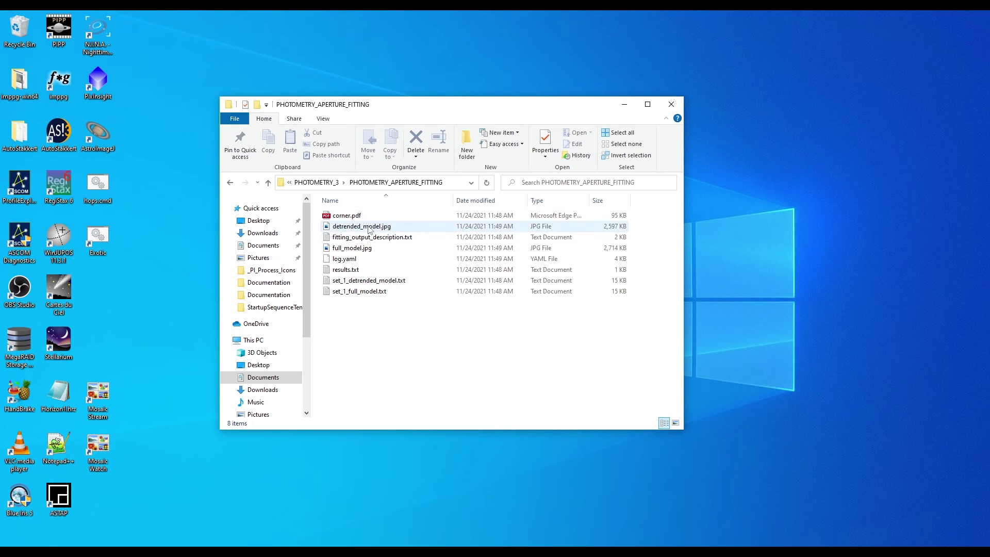
double_click(363, 226)
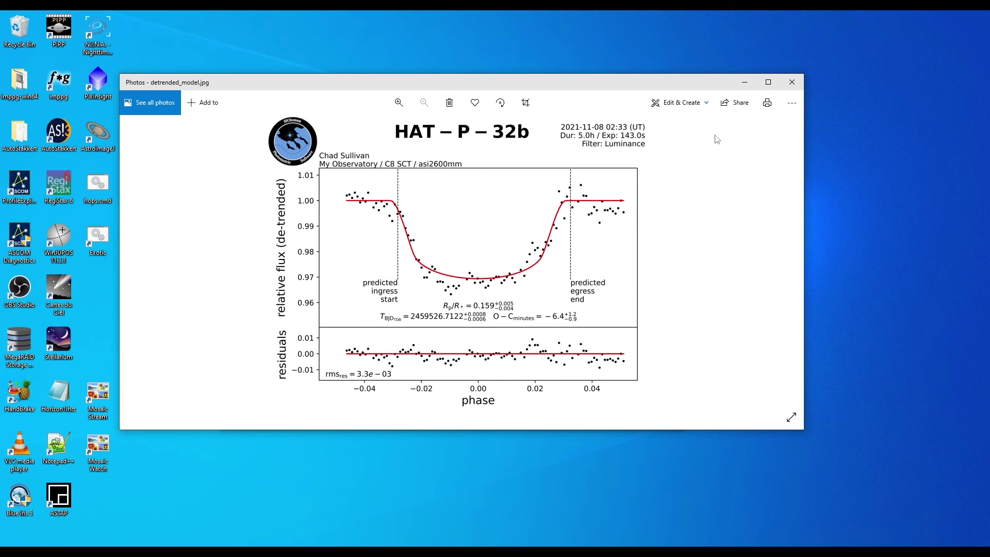
left_click(787, 86)
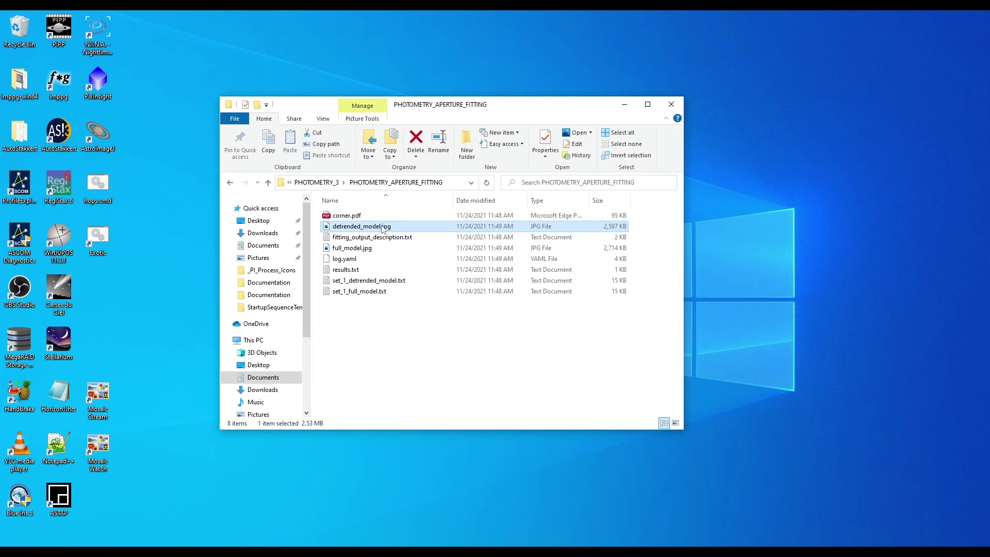
double_click(376, 248)
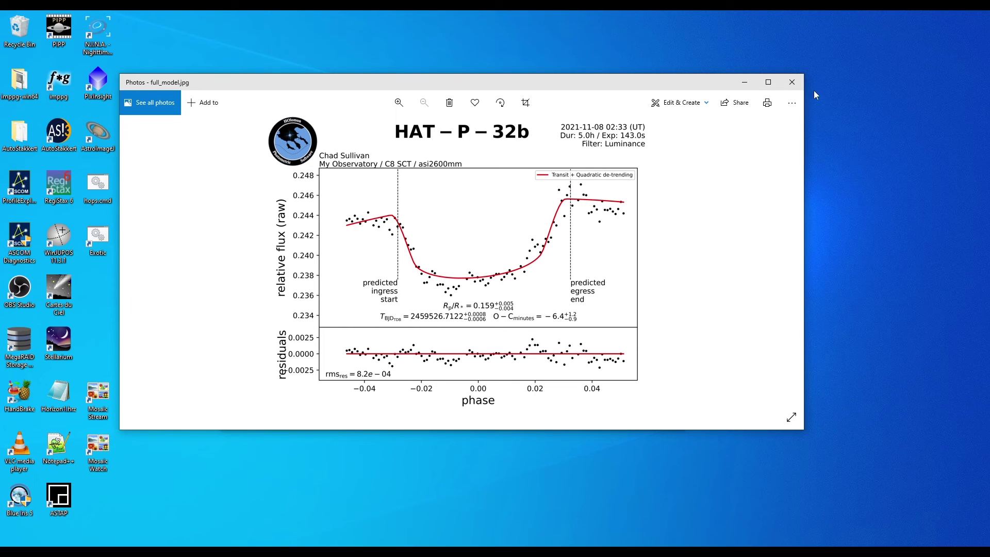
left_click(792, 82)
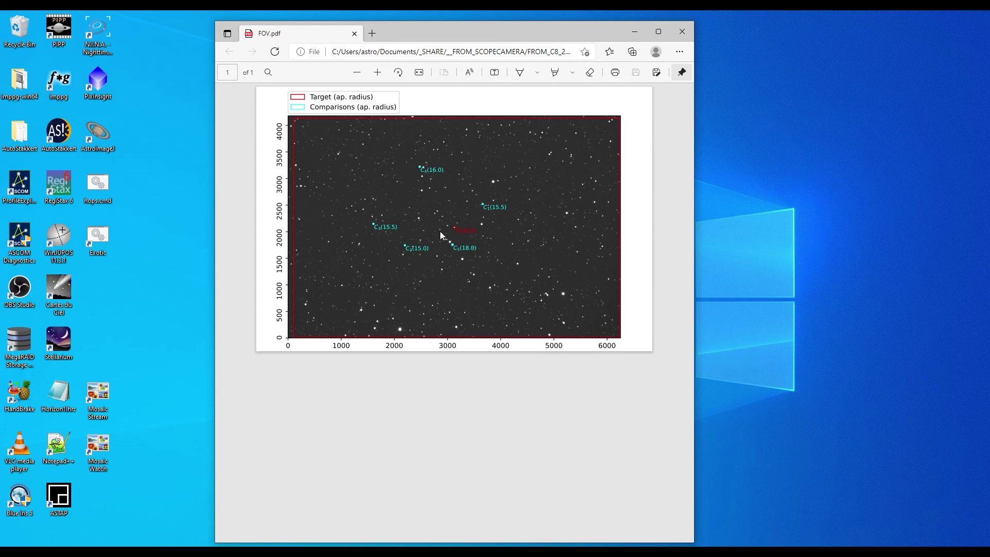
Enlarge FOV.pdf to examine the target and comparison stars, and close both it and the detrended_model.jpg plot
left_click(377, 72)
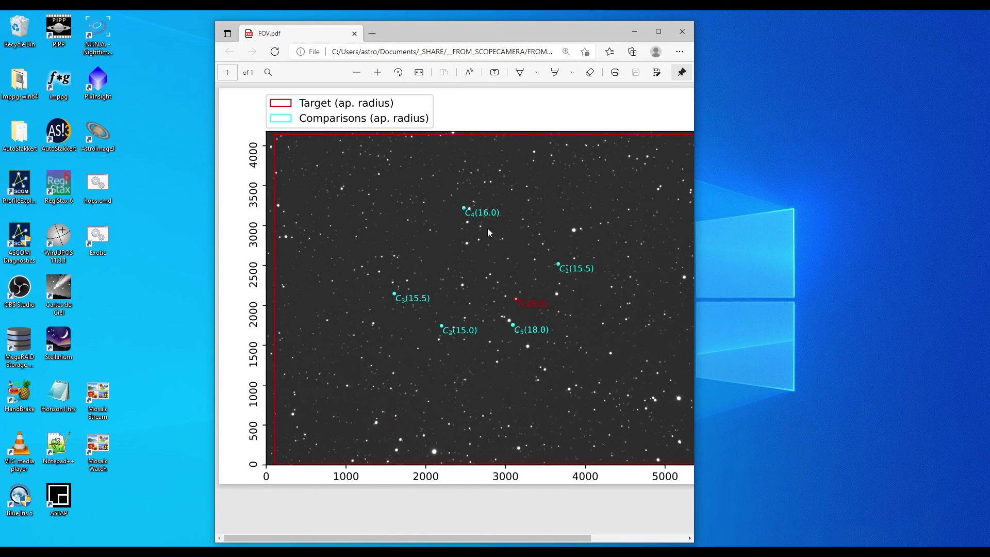
left_click(682, 31)
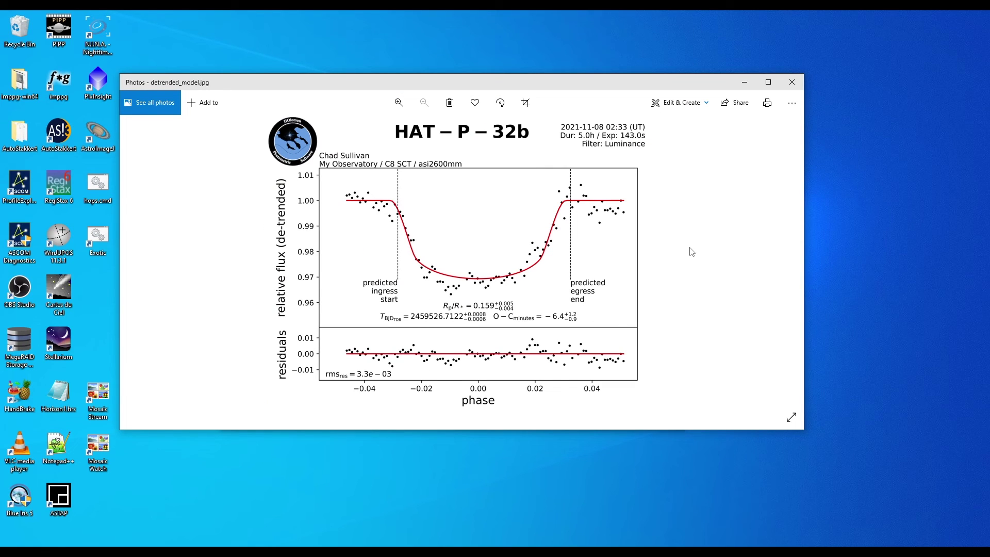
left_click(794, 82)
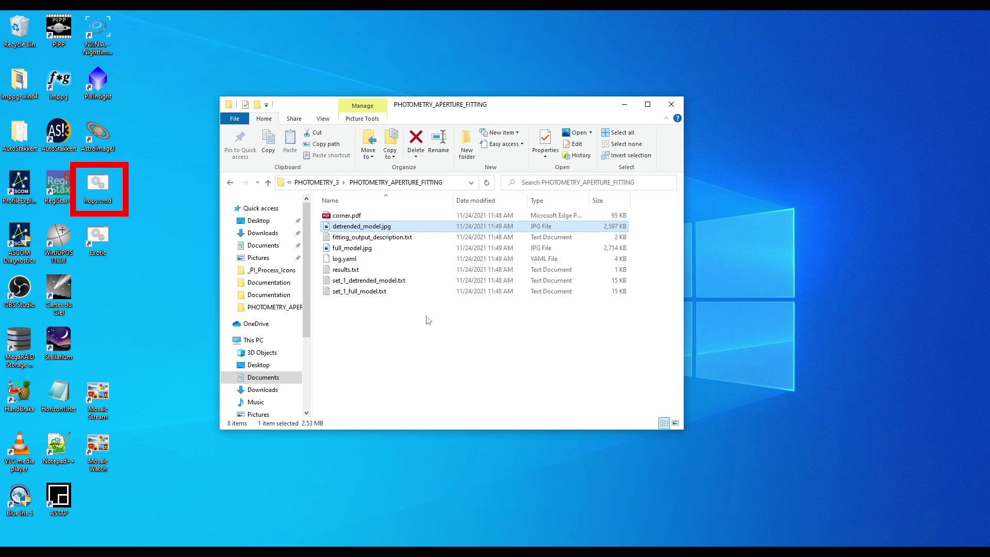
Launch HOPS again from the desktop and open its exoplanet fitting stage
left_click(105, 193)
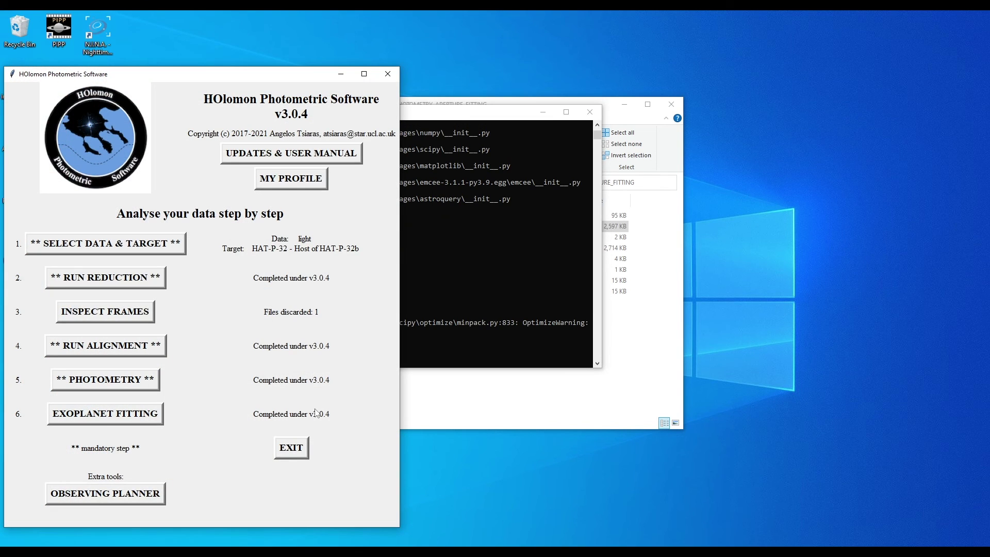
left_click(103, 415)
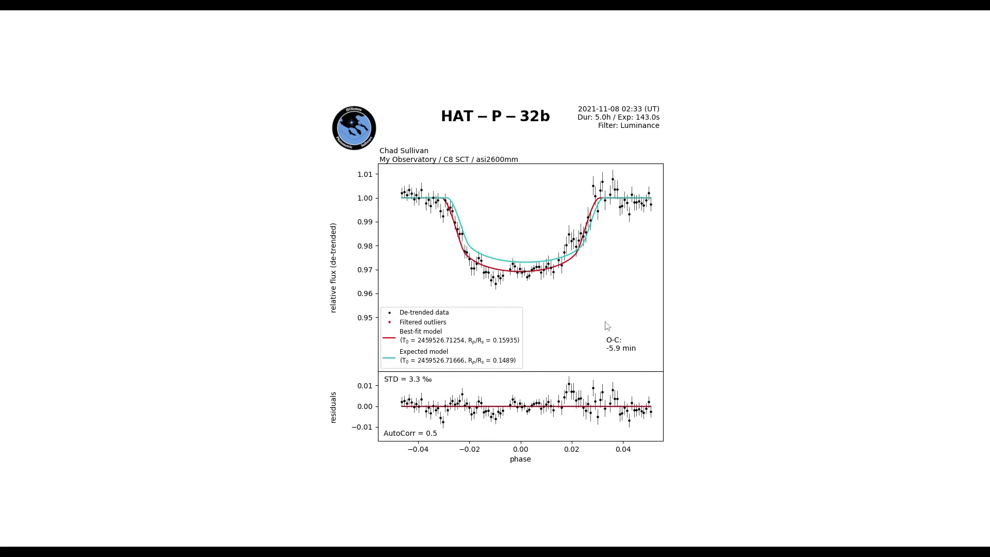
Enlarge the HAT-P-32b de-trended light curve to compare the best-fit model with the expected model
scroll(606, 321, "up", 3)
scroll(607, 324, "up", 1)
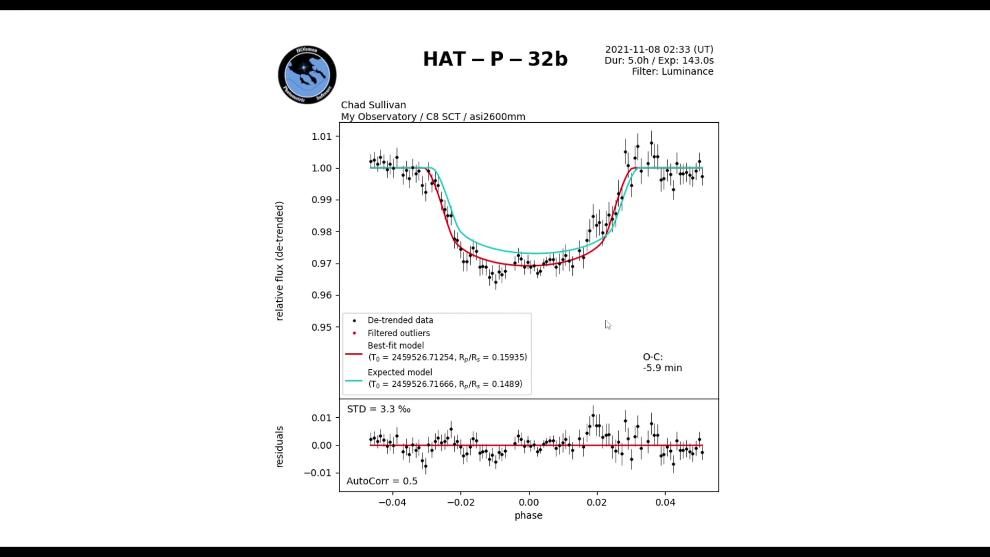
scroll(607, 324, "up", 2)
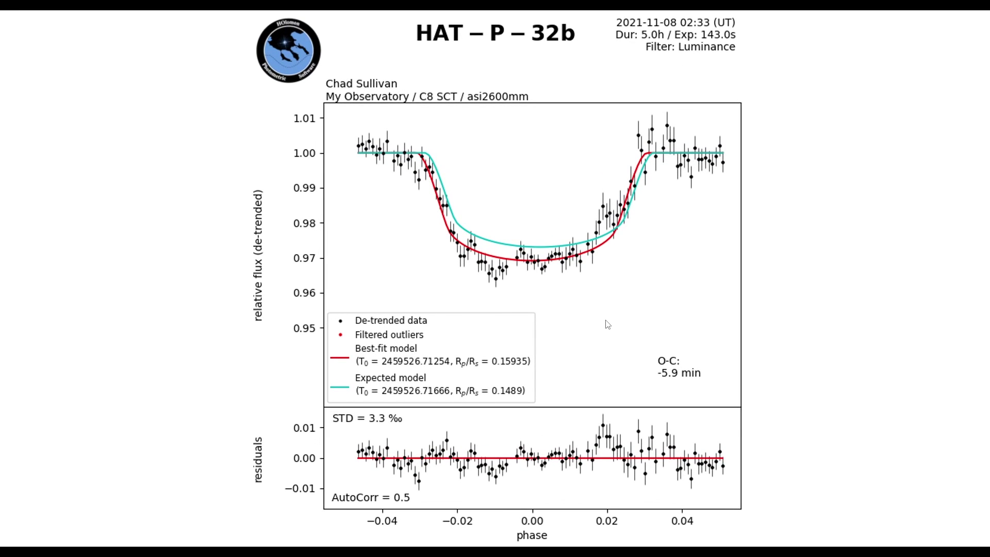